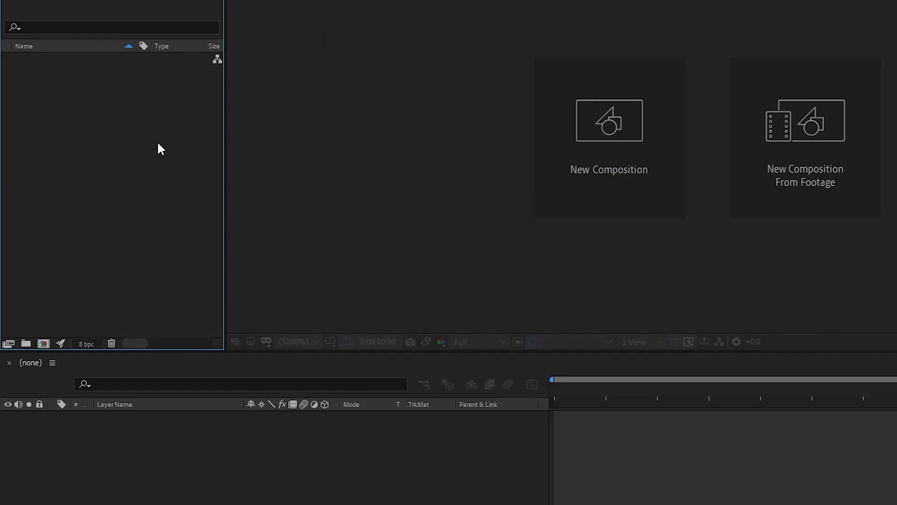
Create two new compositions named 'Main' and 'Gradient'
right_click(158, 144)
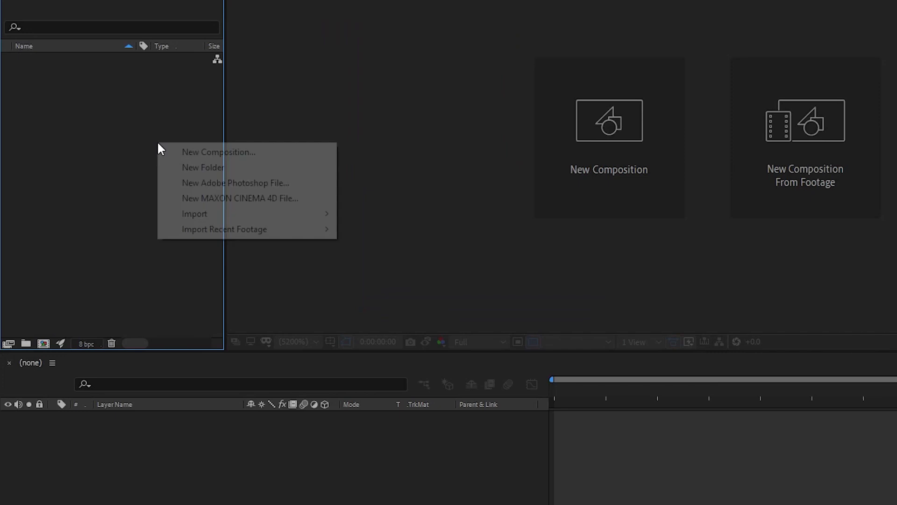
click(172, 151)
text(Main)
key(Return)
right_click(138, 144)
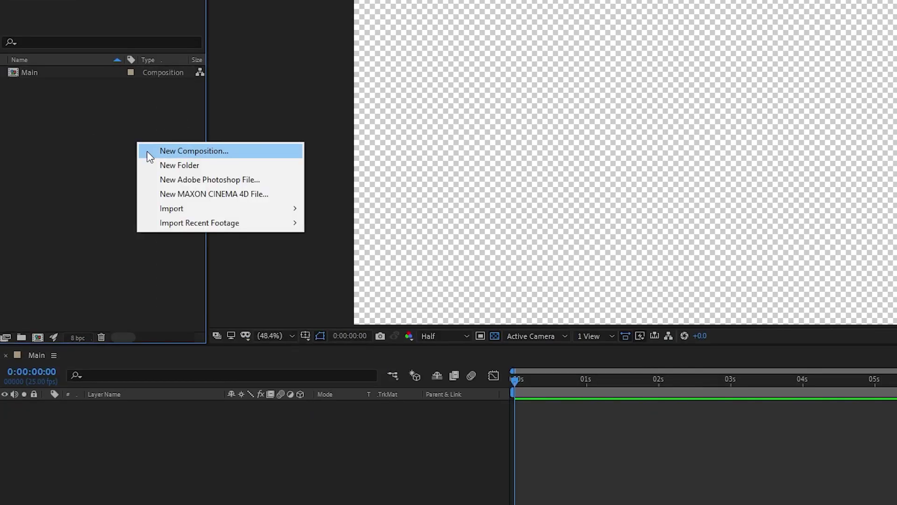
click(146, 151)
text(Gradient)
key(Return)
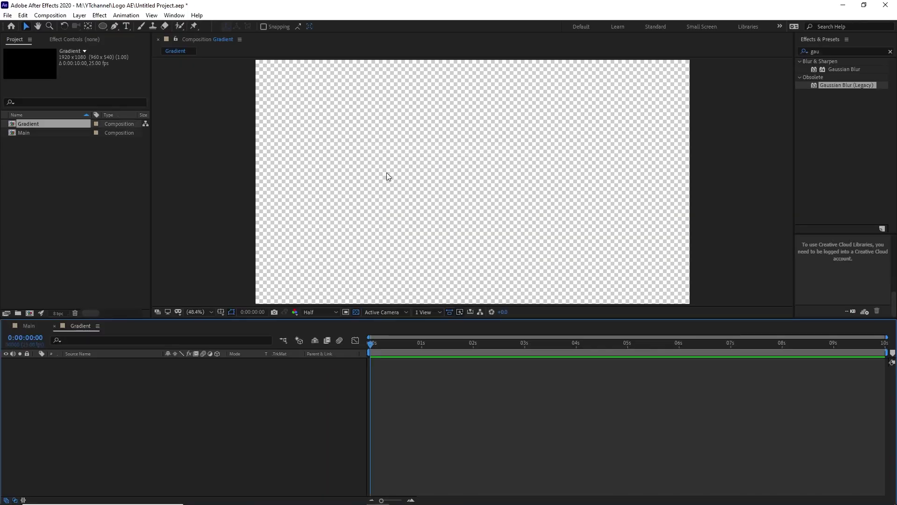
Nest the Gradient composition inside Main's timeline and open Gradient for editing
drag(46, 125, 46, 215)
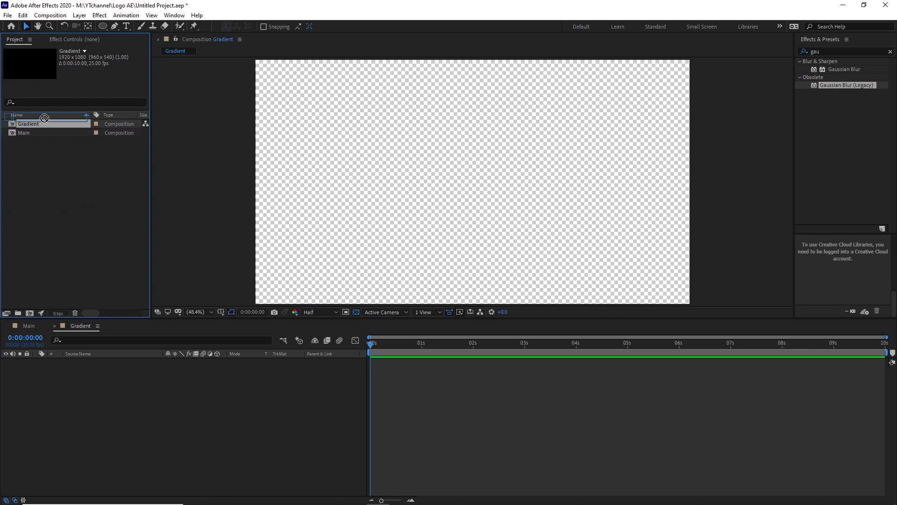
click(27, 325)
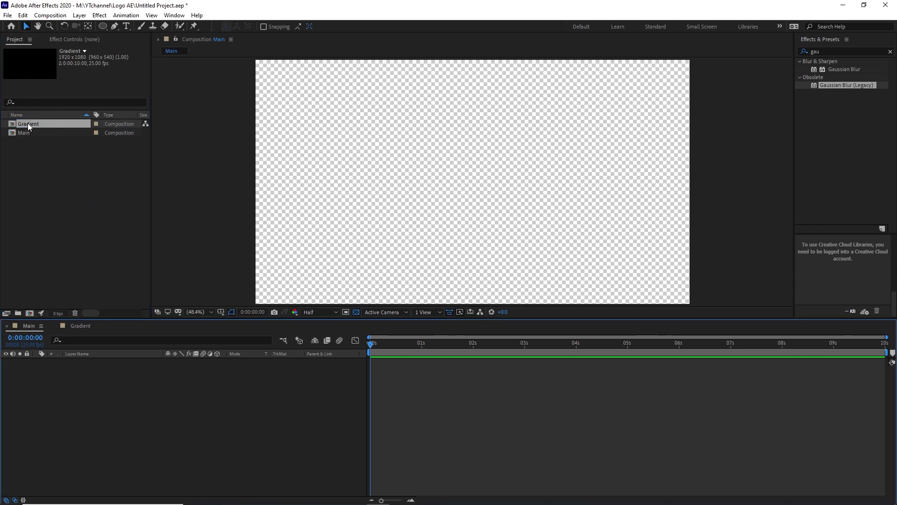
drag(27, 122, 41, 399)
click(74, 326)
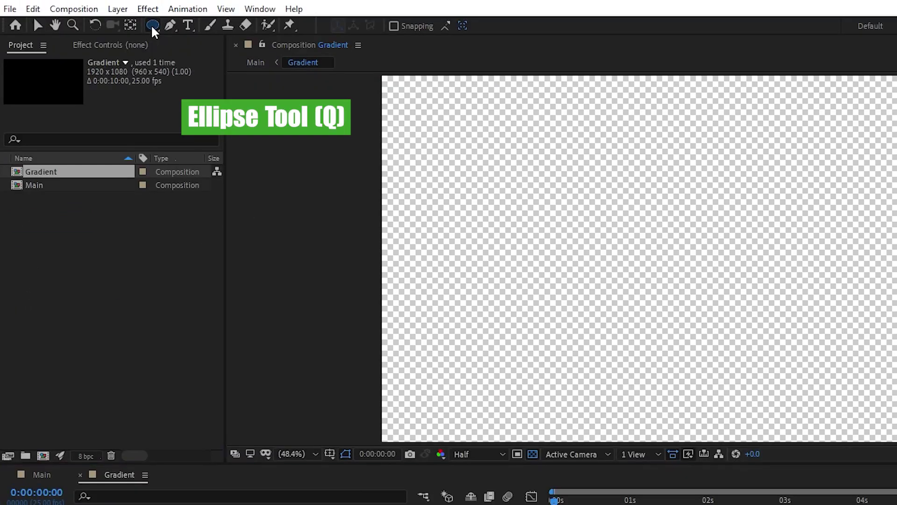
Draw a circle near the top-left, apply the Fill effect to it, and look up Drop Shadow
key(q)
drag(285, 91, 358, 143)
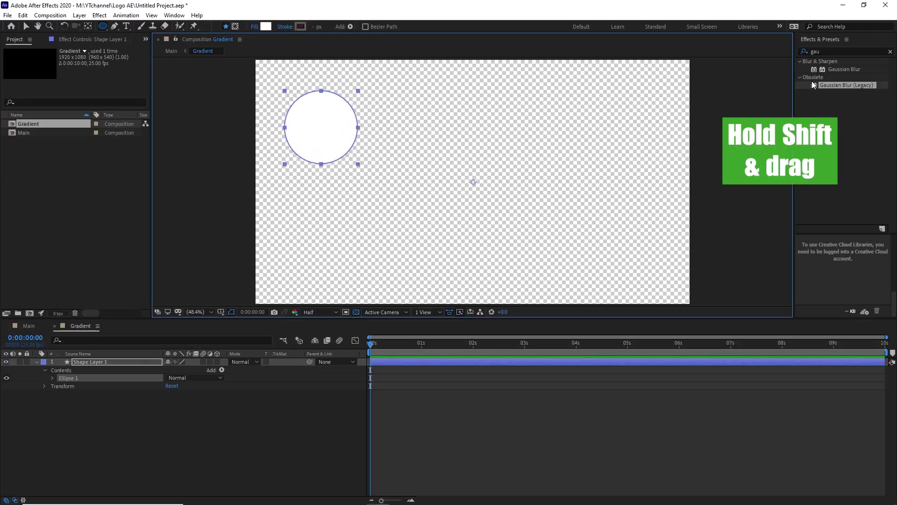
click(890, 51)
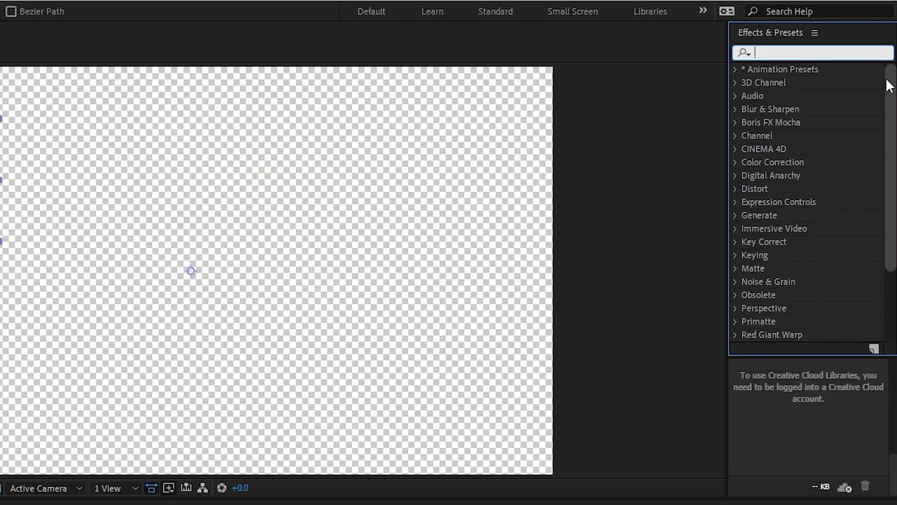
text(fill)
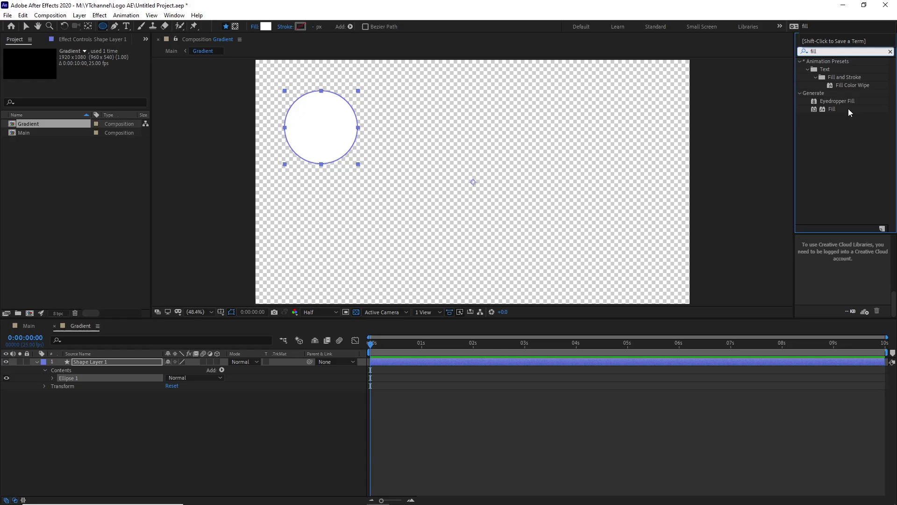
double_click(849, 109)
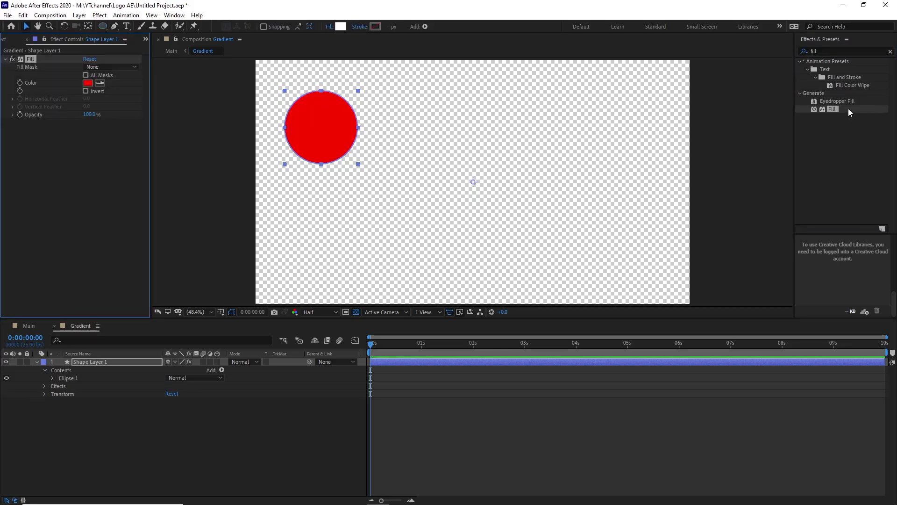
click(838, 51)
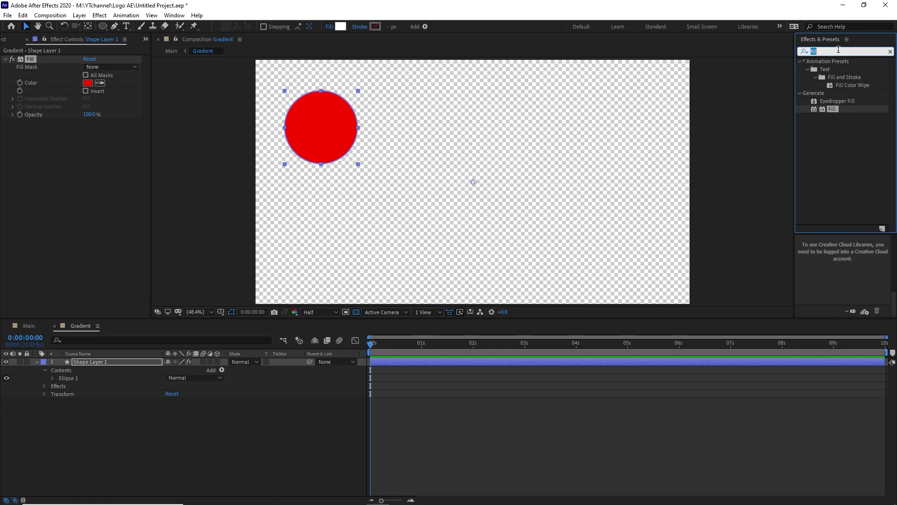
text(drop shadow)
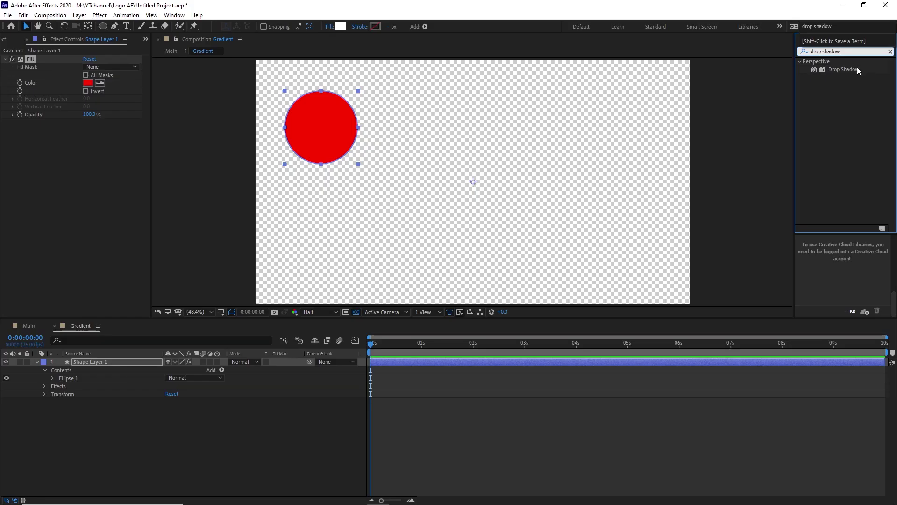
Apply Drop Shadow at distance 59, with fill colour FF006C and shadow colour D0166E
double_click(858, 70)
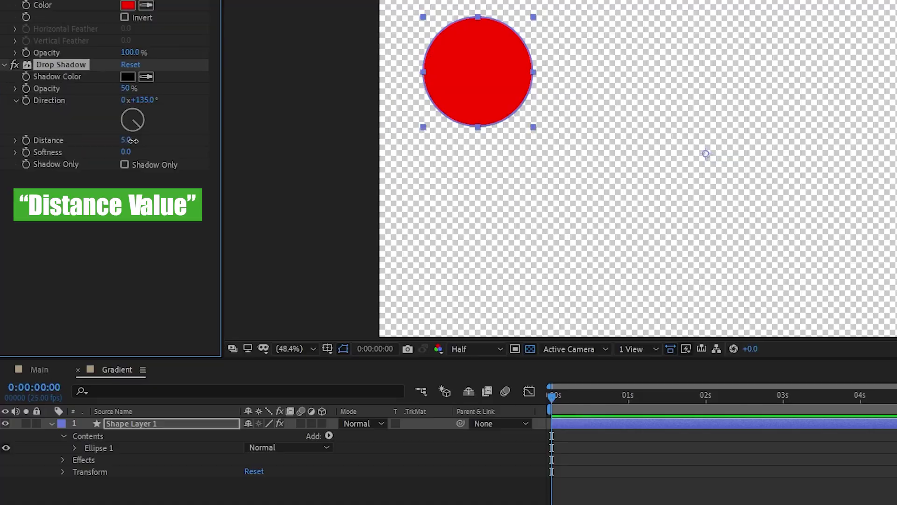
drag(86, 173, 112, 173)
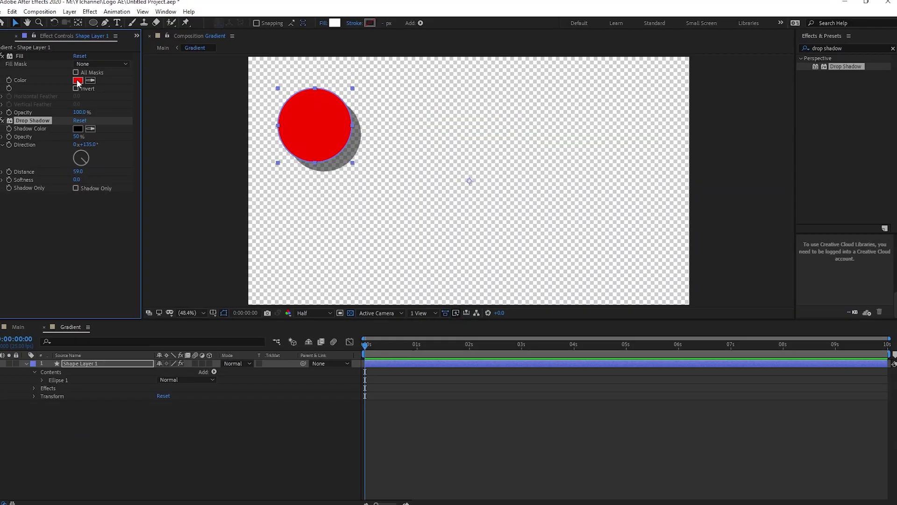
click(128, 88)
text(FF)
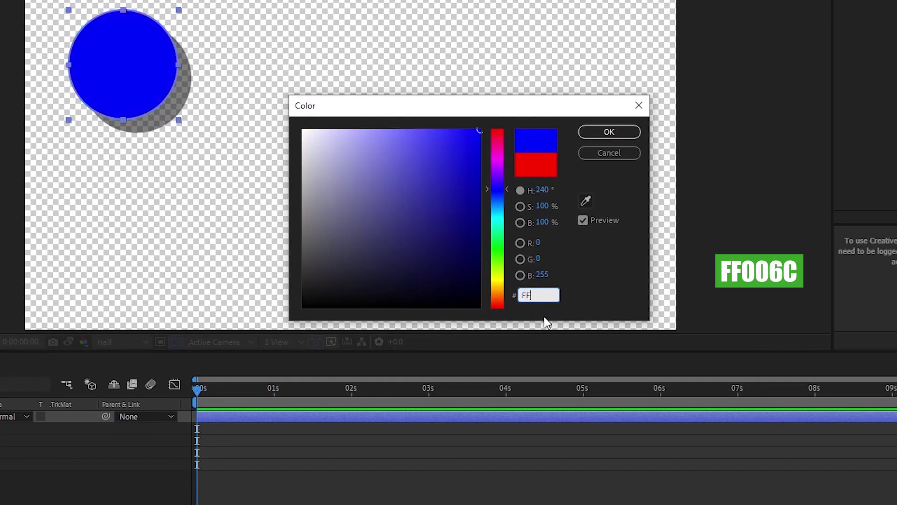
text(006C)
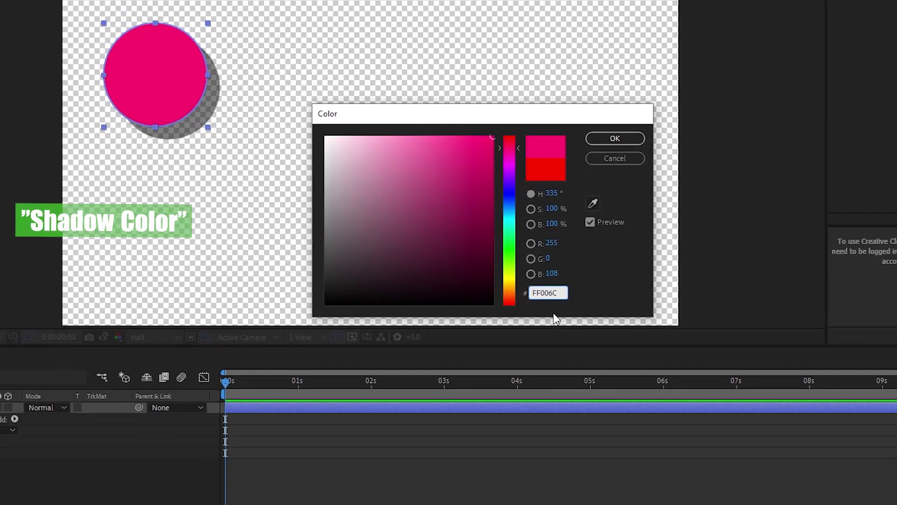
key(Return)
click(87, 130)
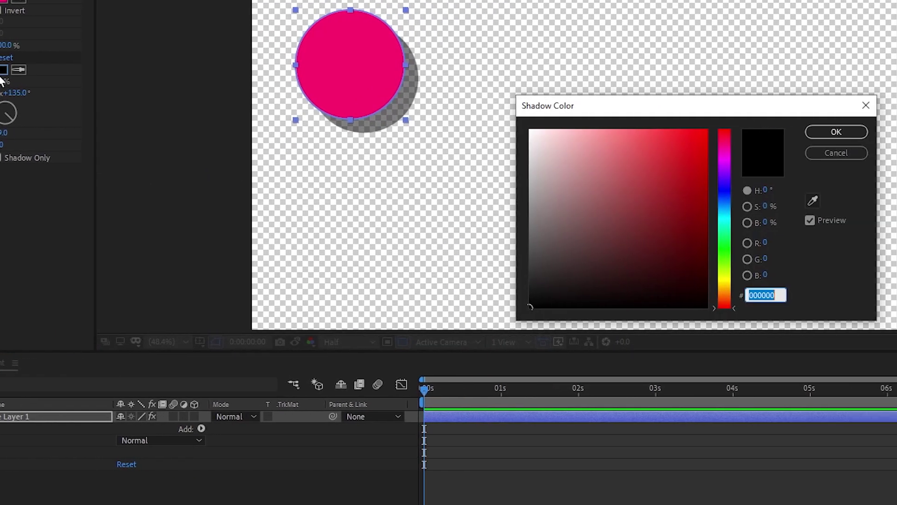
text(D0166E)
key(Return)
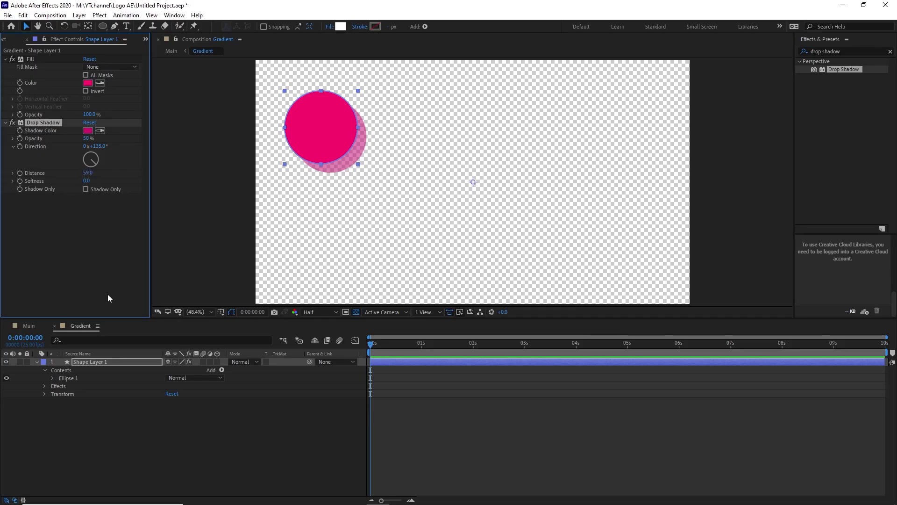
Add a dark red solid named 'BG' beneath Shape Layer 1, then duplicate the circle layer
click(108, 295)
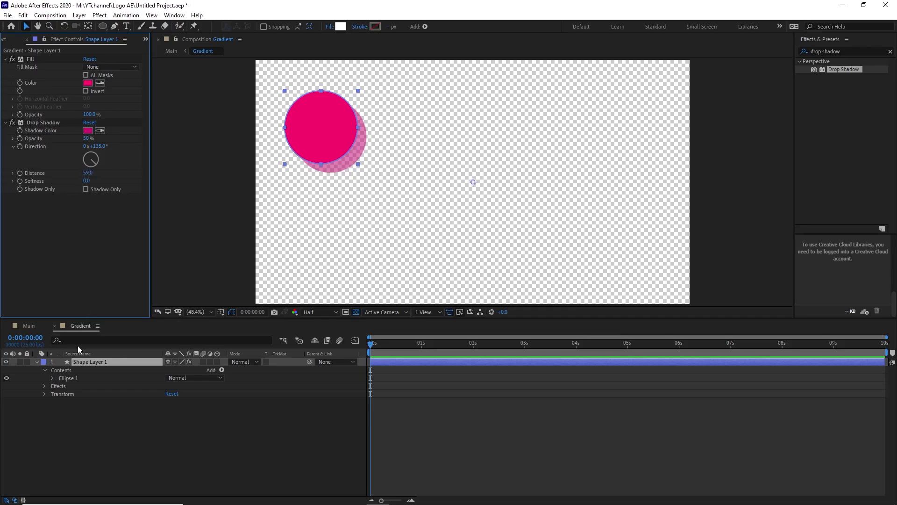
click(36, 361)
click(61, 405)
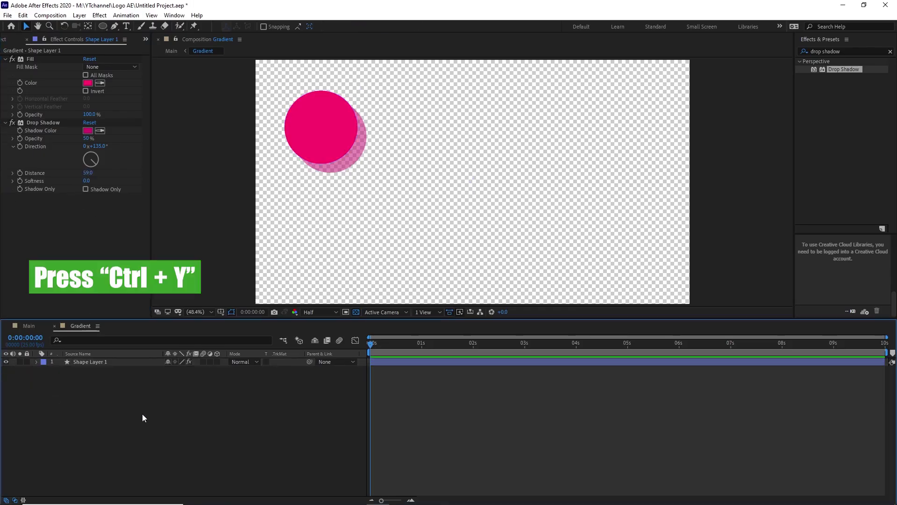
key(ctrl+y)
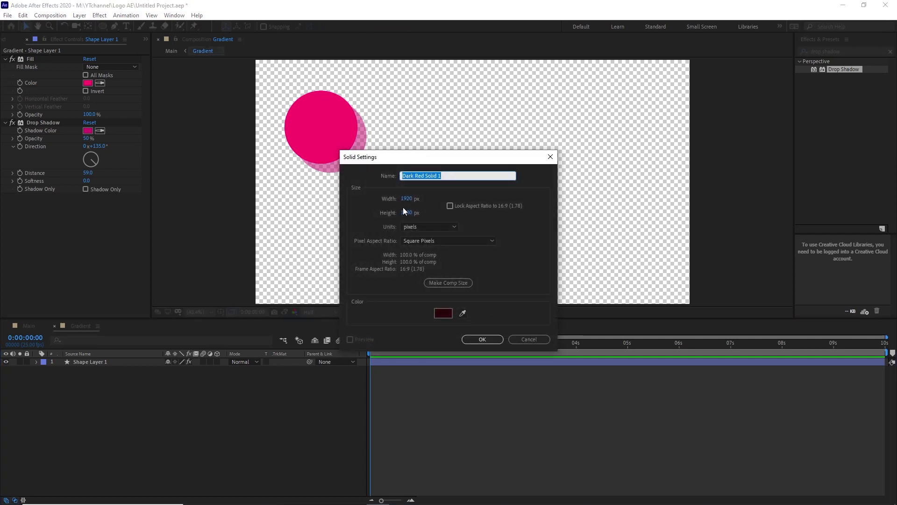
text(BG)
key(Return)
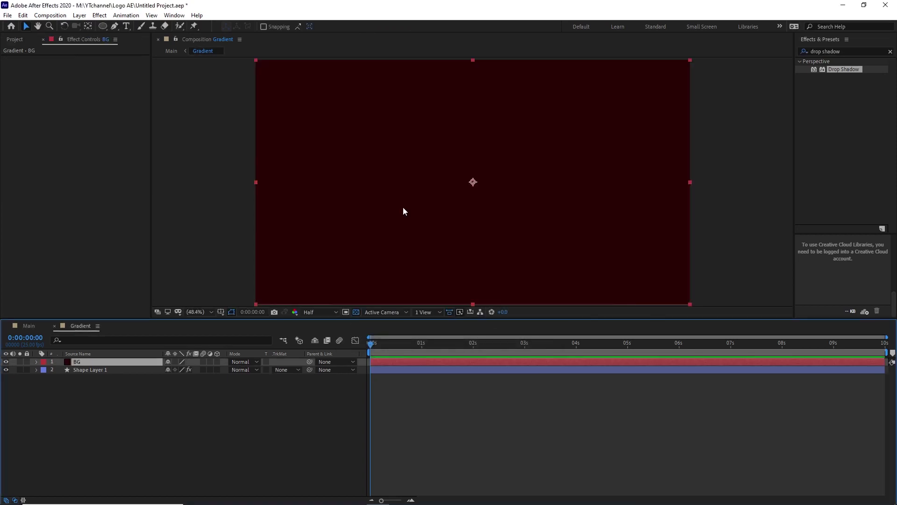
drag(102, 363, 105, 402)
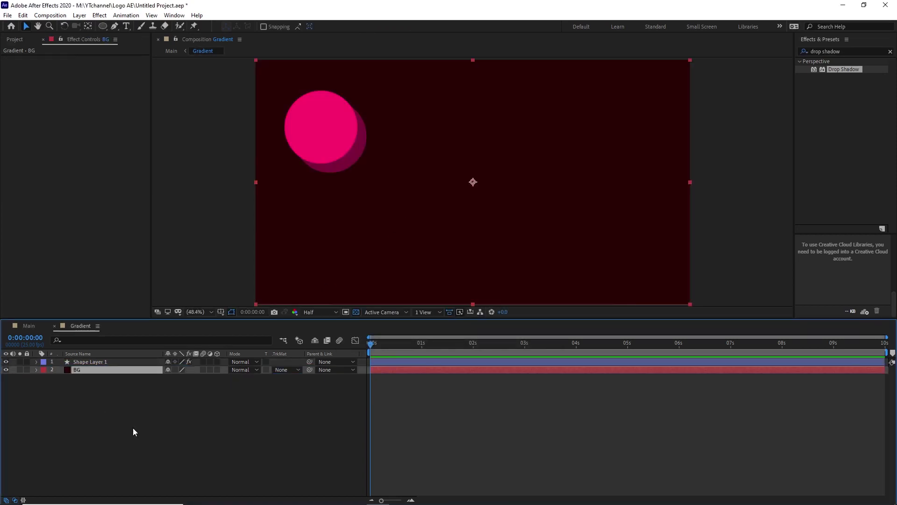
click(86, 363)
key(ctrl+d)
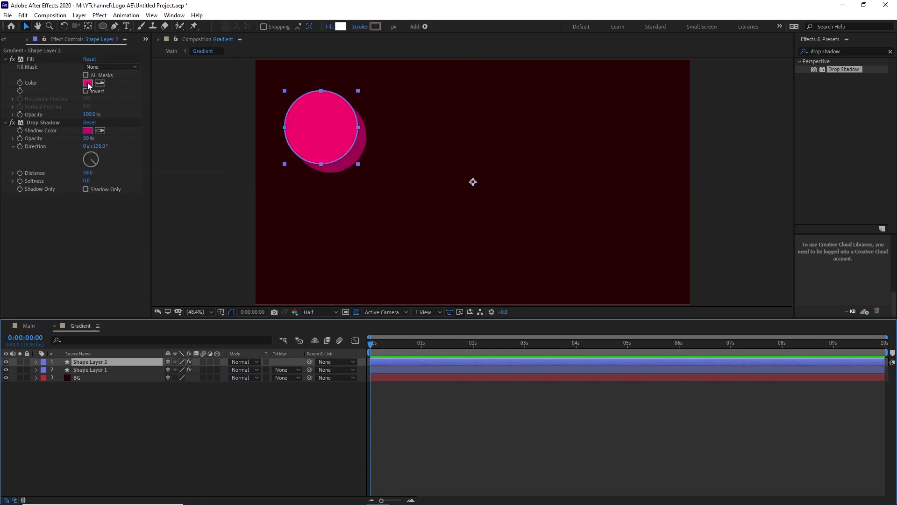
Move the copied circle below the first and colour it 00FFF0 cyan with a 00CBEE shadow
drag(313, 150, 311, 239)
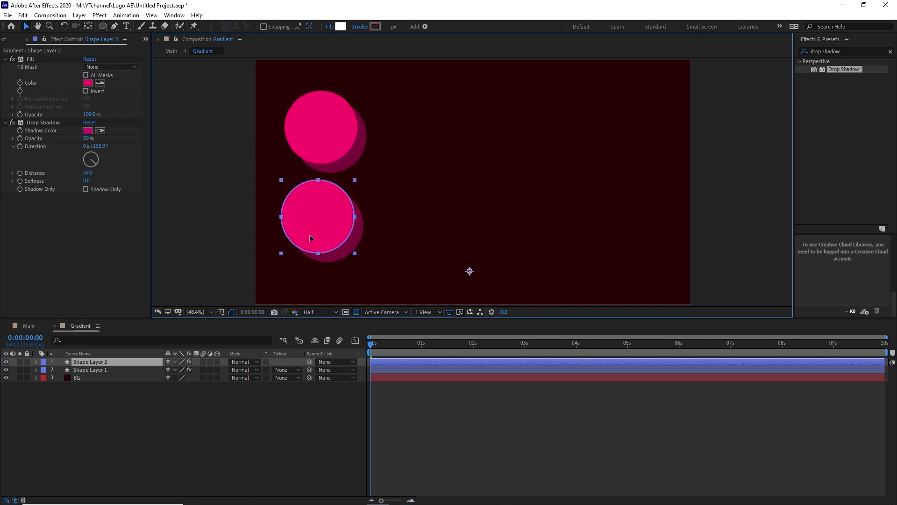
click(88, 85)
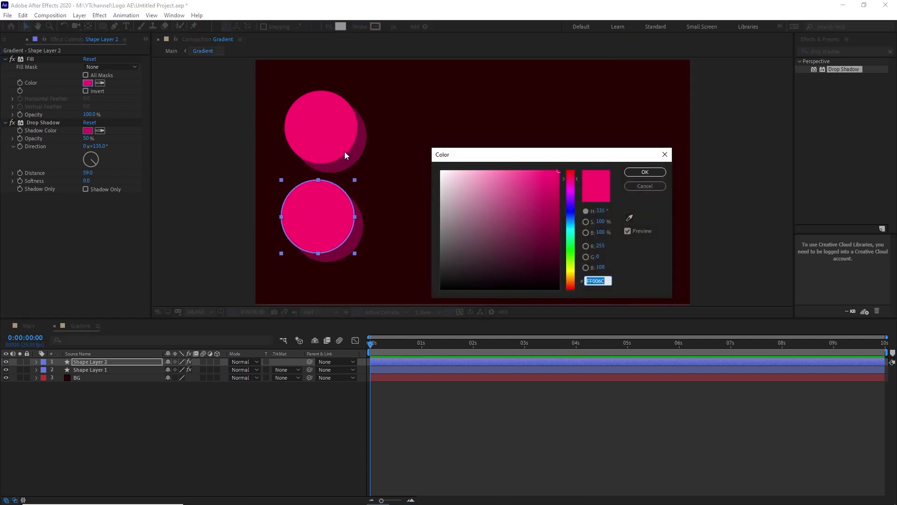
text(E)
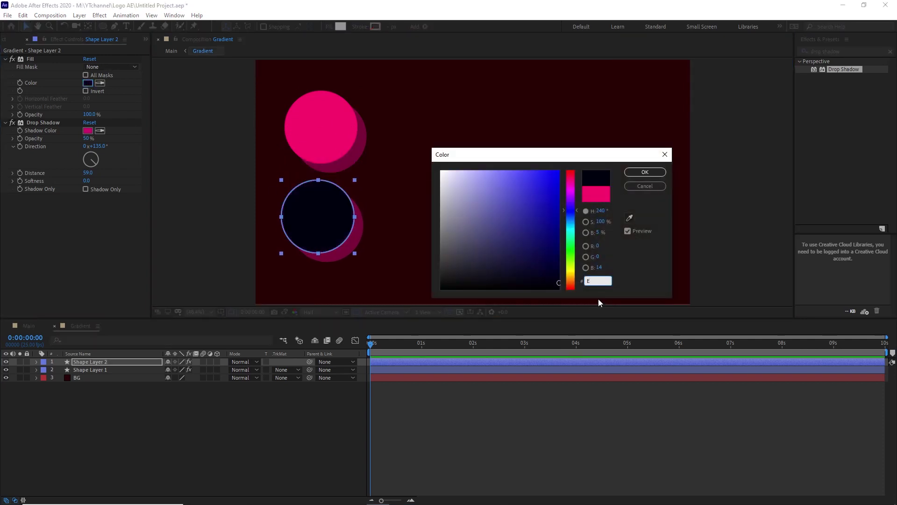
key(BackSpace)
text(00FFF0)
key(Return)
click(87, 131)
text(00)
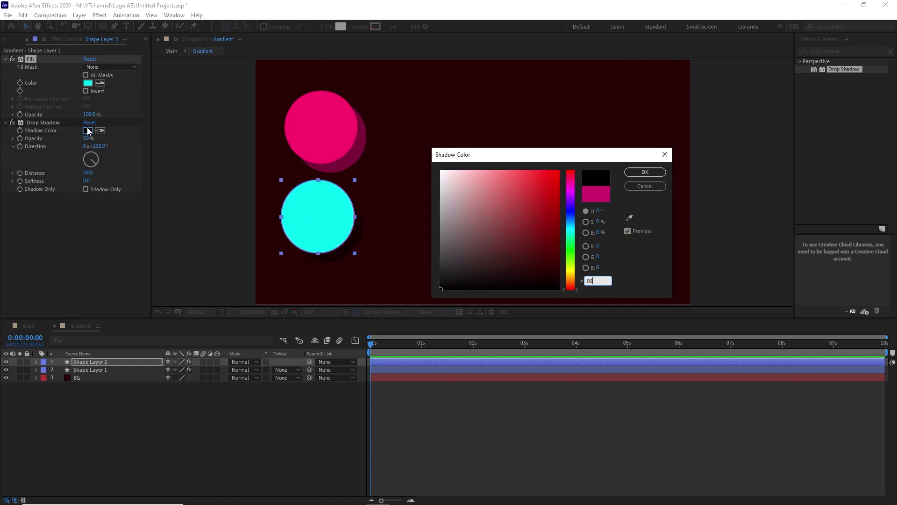
text(CBEE)
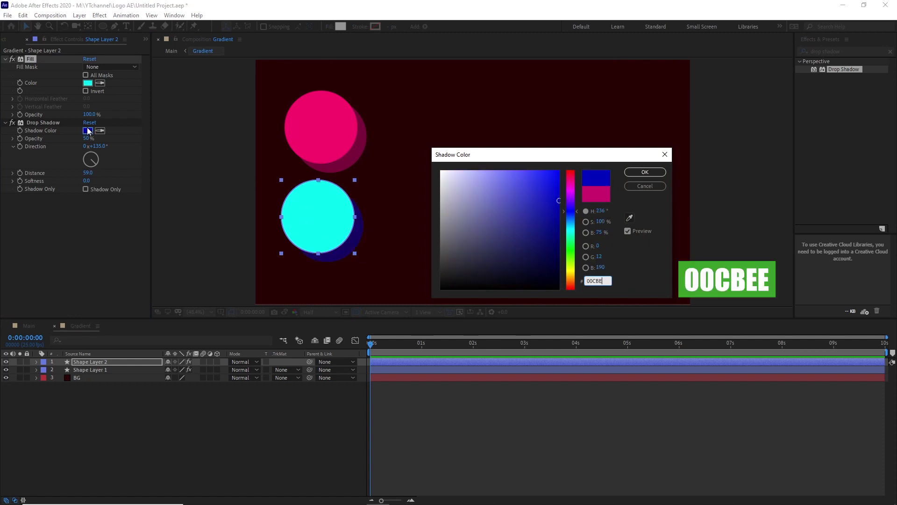
key(Return)
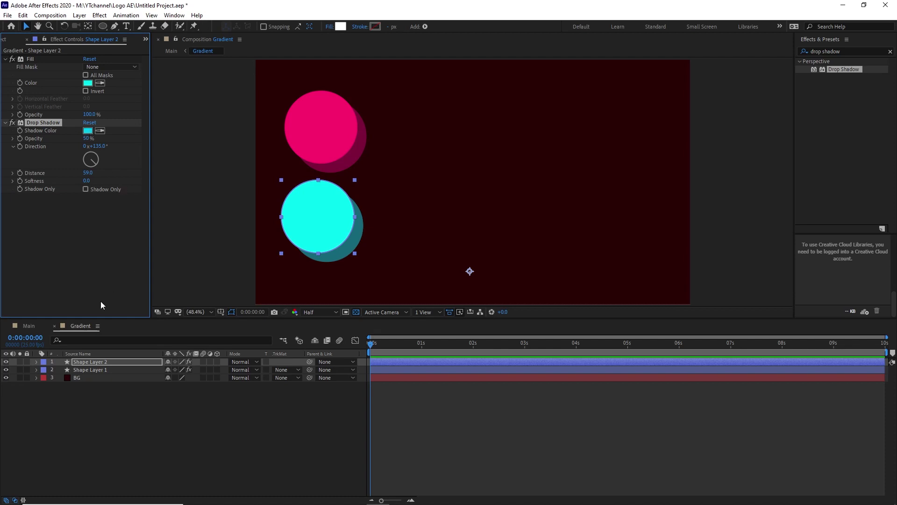
click(112, 261)
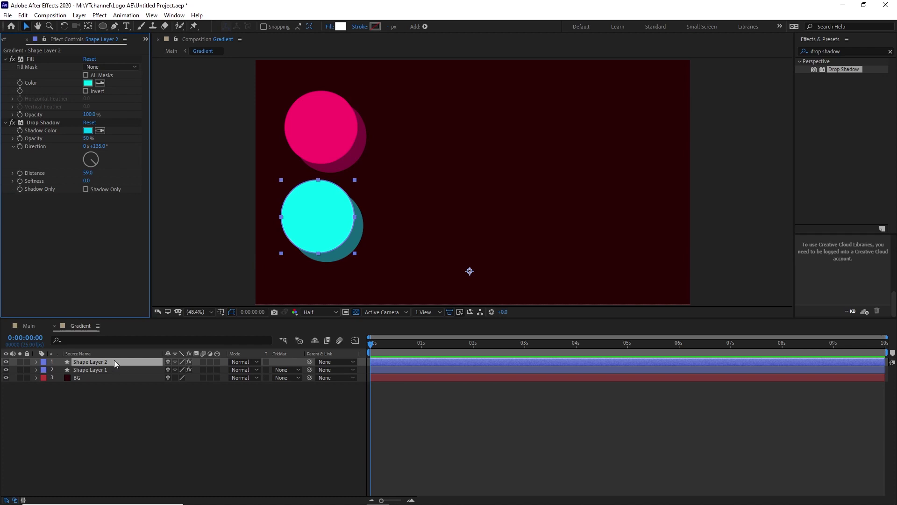
Duplicate the cyan circle and place the copy to the right of the pink one
key(ctrl+d)
drag(321, 241, 339, 229)
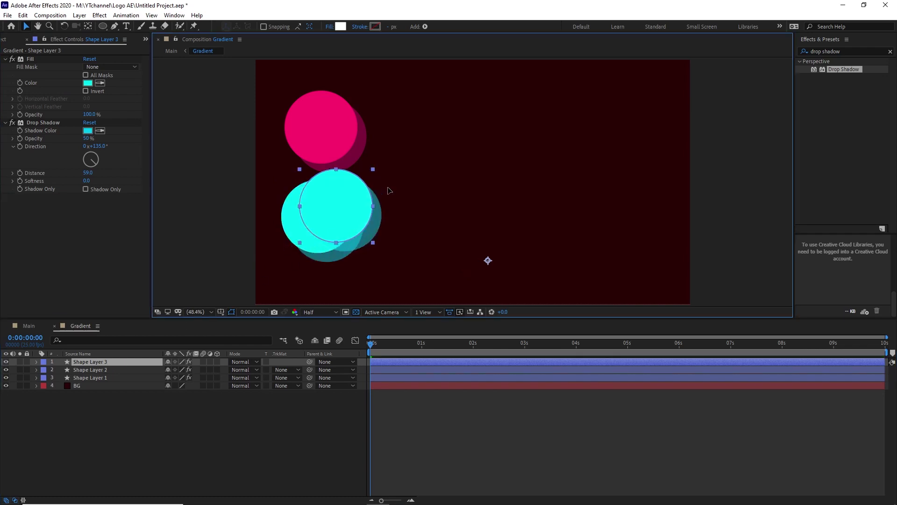
drag(388, 190, 453, 153)
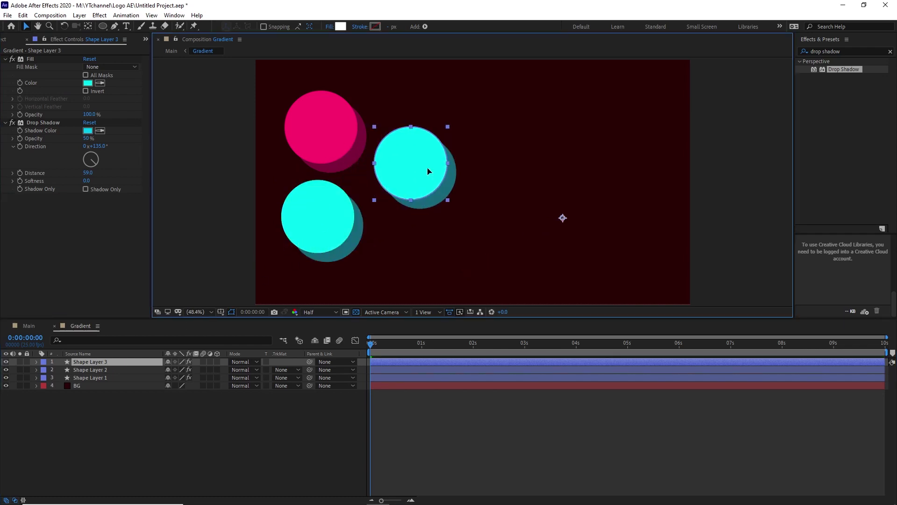
Give the new circle an EE0054 fill and an FF006C shadow colour
click(87, 84)
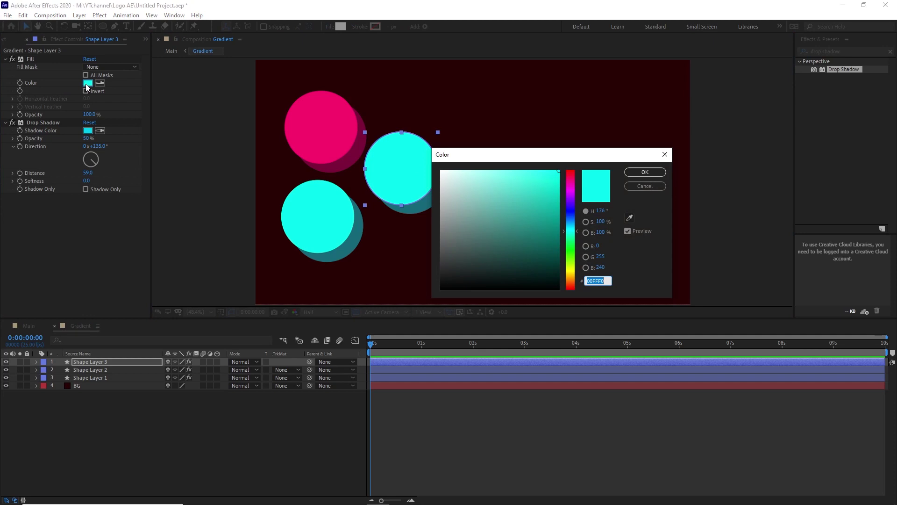
text(EE0054)
key(Return)
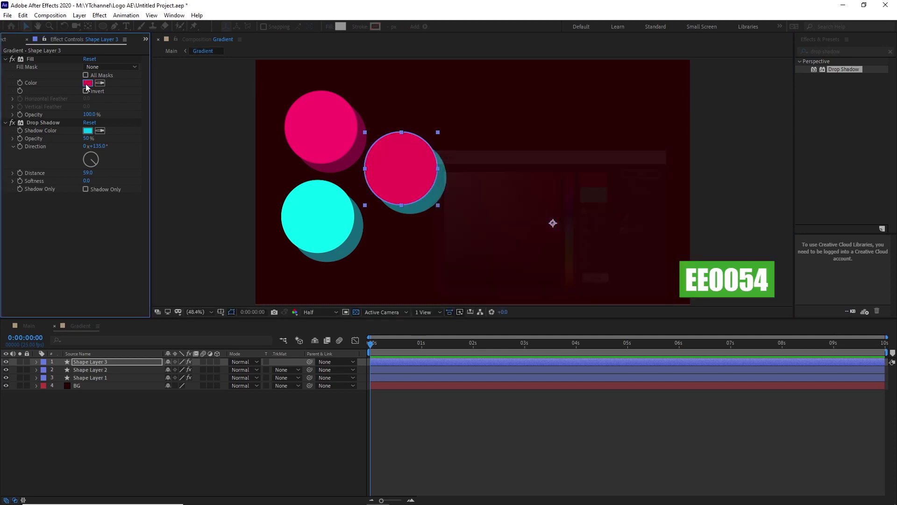
click(87, 131)
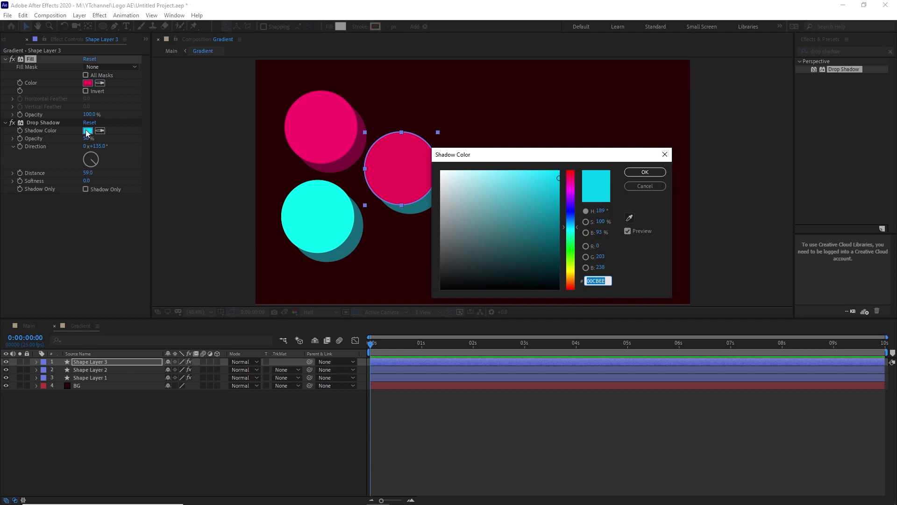
text(D0)
key(BackSpace)
key(BackSpace)
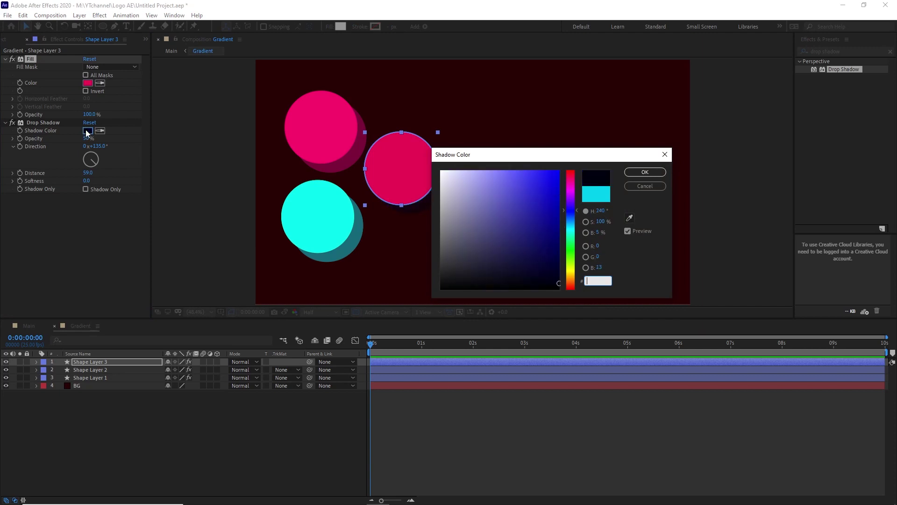
text(FF0)
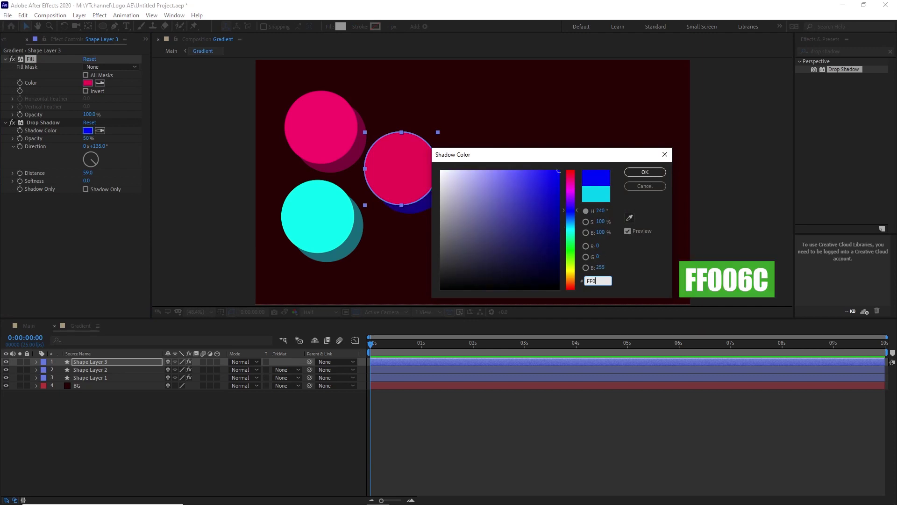
text(06C)
key(Return)
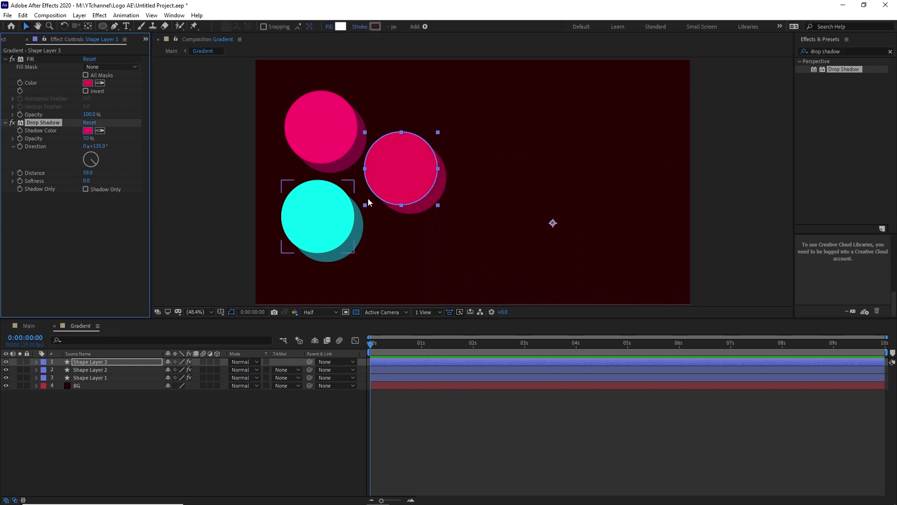
Duplicate the top-left pink circle as a smaller, higher copy and enlarge the lower pink circle
drag(374, 192, 370, 206)
click(343, 120)
key(ctrl+d)
drag(344, 120, 421, 98)
mouse_move(436, 142)
mouse_down()
mouse_move(411, 117)
mouse_move(382, 121)
mouse_up()
click(402, 170)
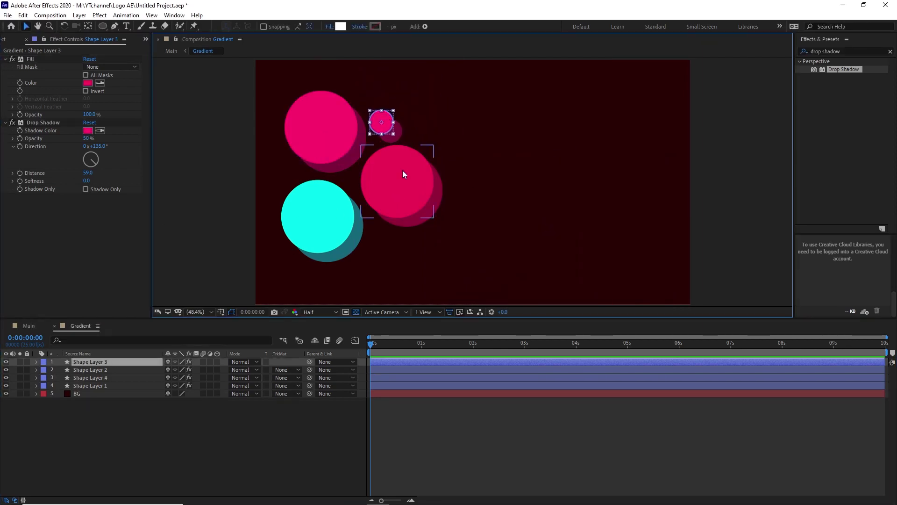
drag(321, 216, 296, 199)
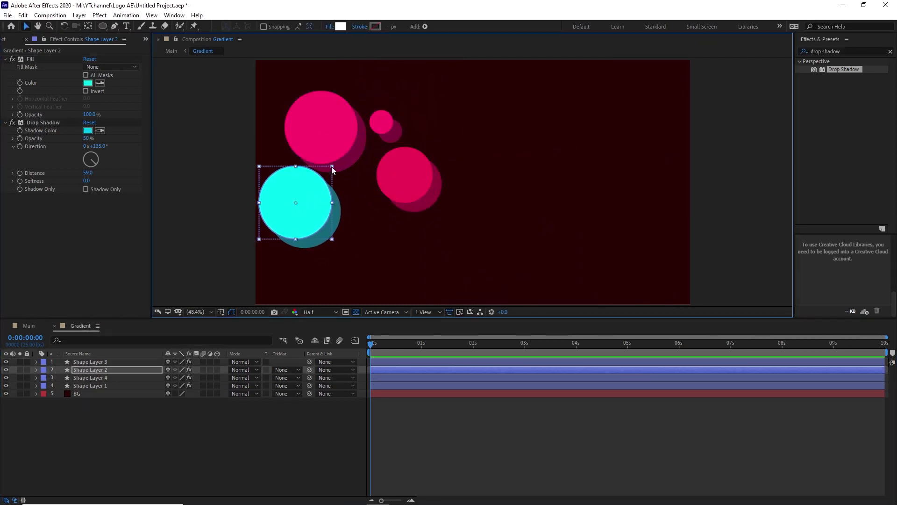
drag(406, 172, 372, 192)
drag(396, 226, 404, 233)
Duplicate the cyan circle into a large top-right copy and fine-tune the circle positions
click(295, 191)
key(ctrl+d)
mouse_move(296, 191)
mouse_down()
mouse_move(432, 156)
mouse_move(470, 116)
mouse_up()
drag(428, 156, 447, 114)
drag(371, 197, 392, 190)
drag(381, 121, 384, 132)
mouse_move(295, 196)
mouse_down()
mouse_move(315, 209)
mouse_move(331, 194)
mouse_up()
click(333, 199)
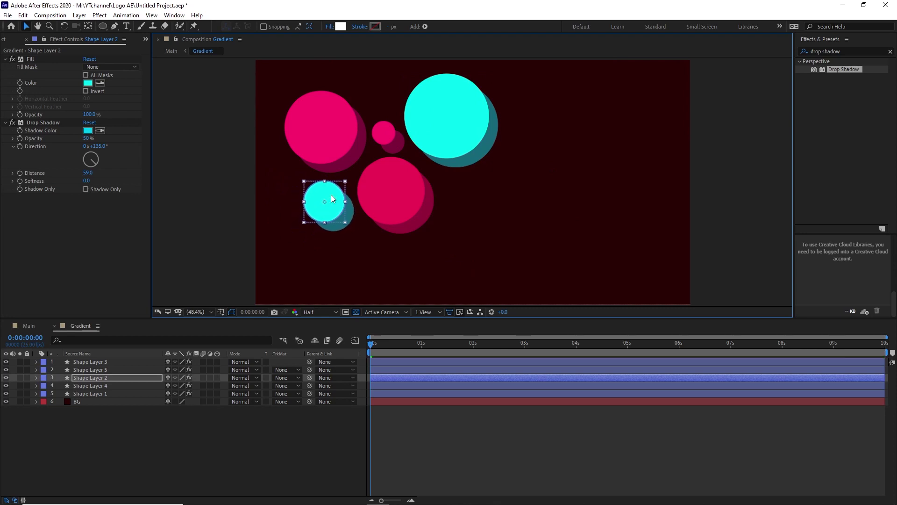
click(323, 256)
click(161, 445)
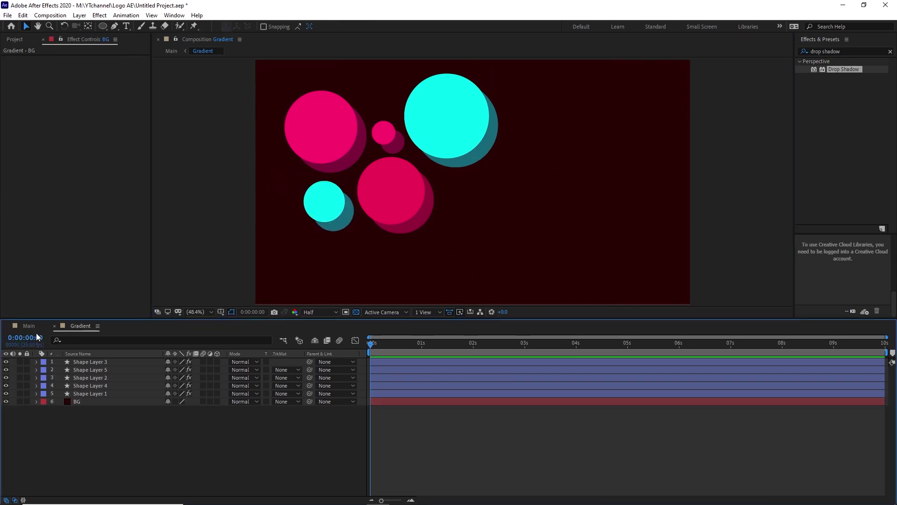
Cut the BG solid from Gradient and paste it into Main below the Gradient layer
click(85, 400)
key(ctrl+x)
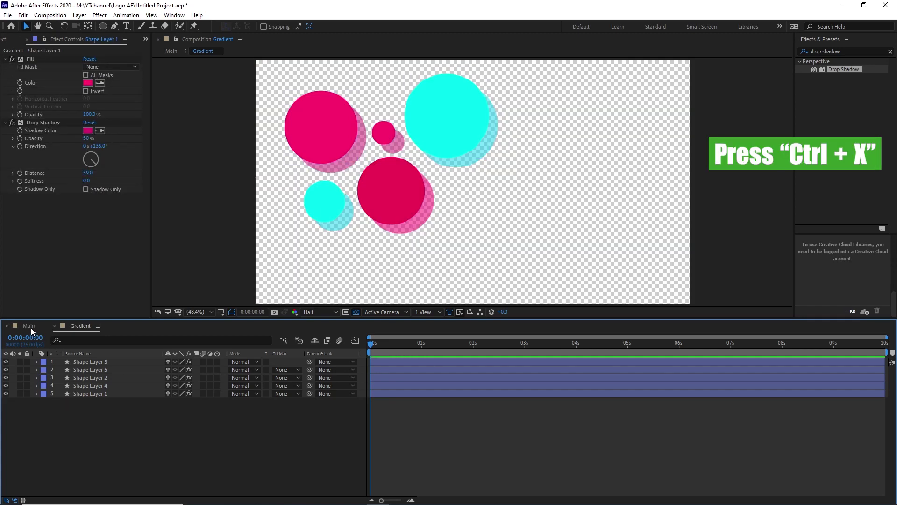
click(30, 326)
key(ctrl+v)
drag(111, 366, 102, 400)
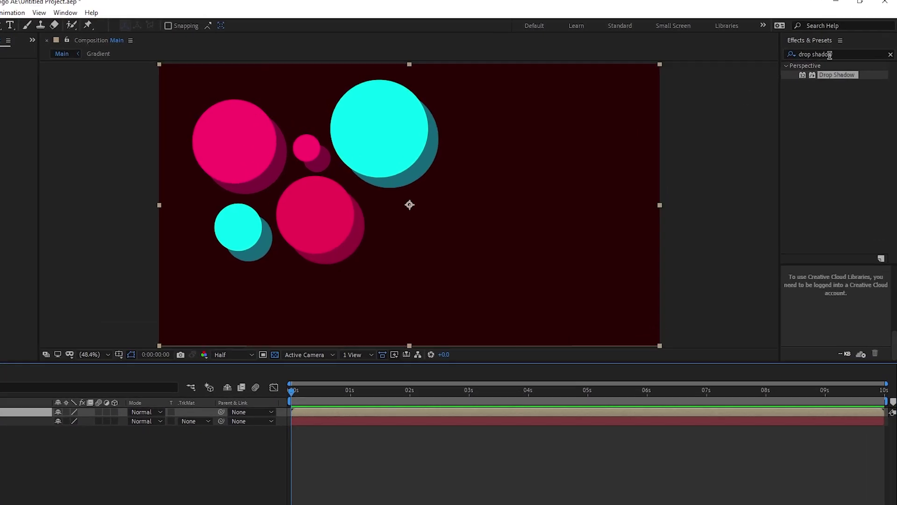
click(839, 51)
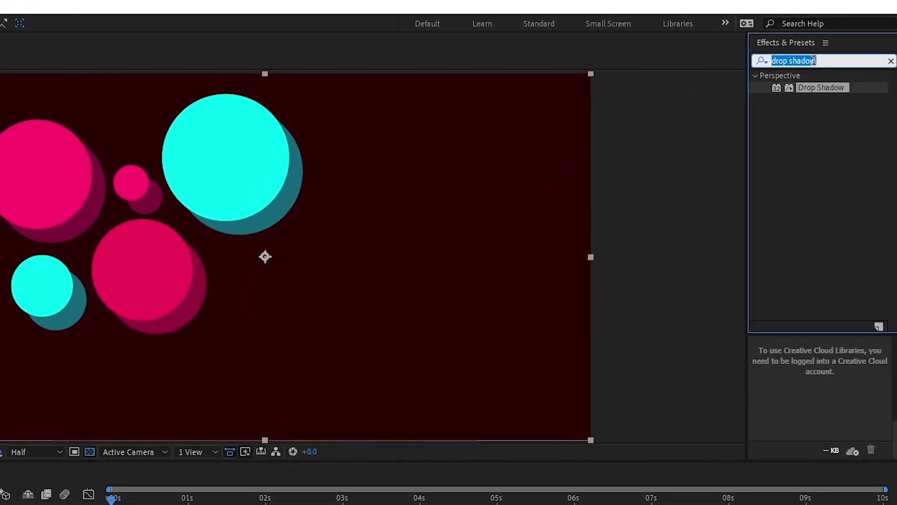
Apply Turbulent Displace to the Gradient layer with Amount 25 and Complexity 2.0
text(tur)
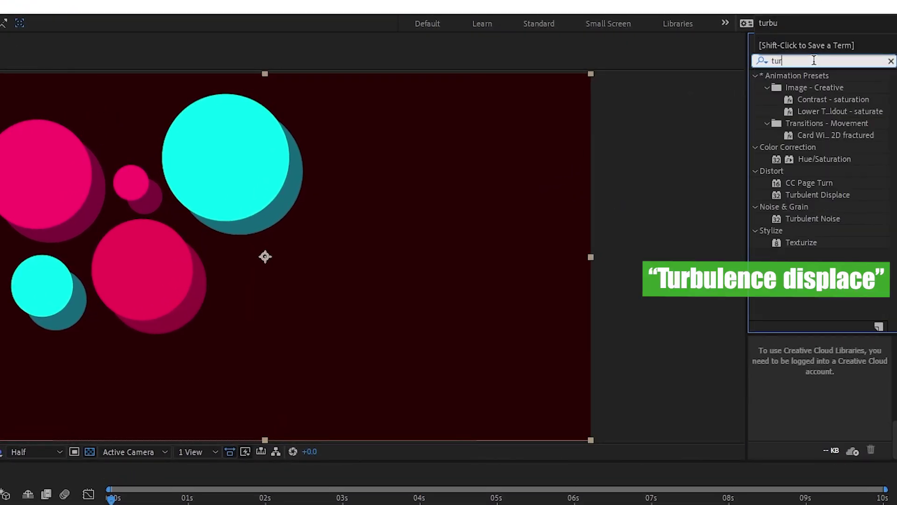
text(b)
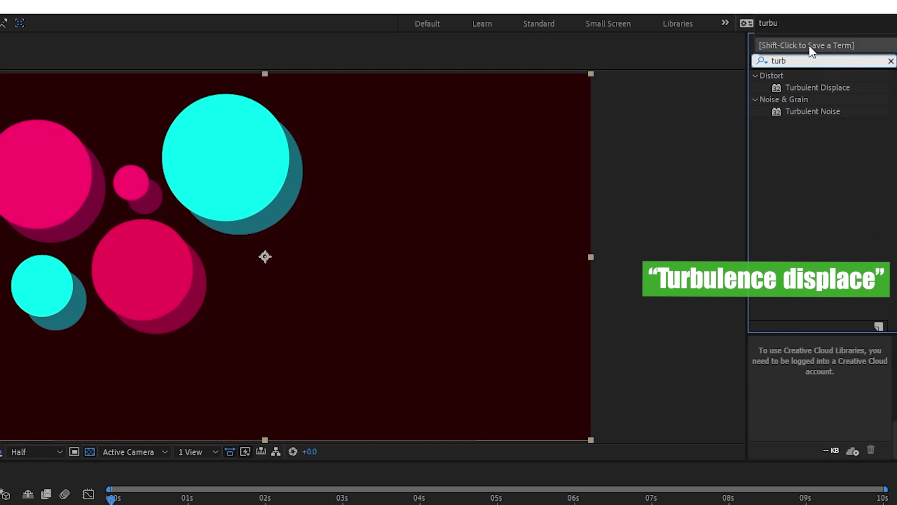
double_click(814, 87)
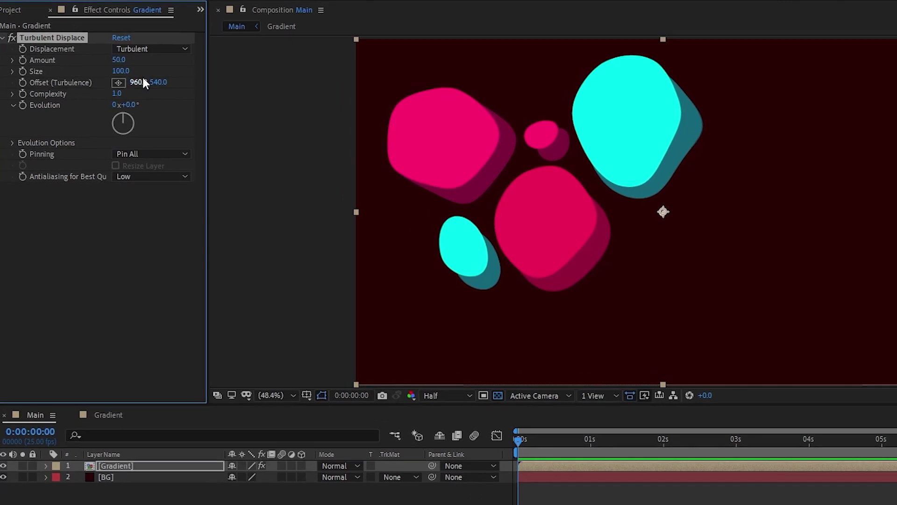
click(112, 63)
text(5)
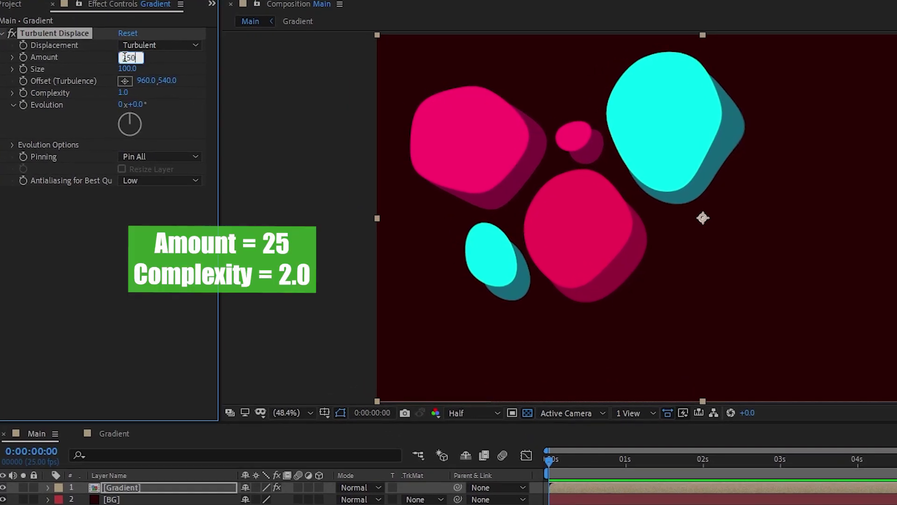
key(Return)
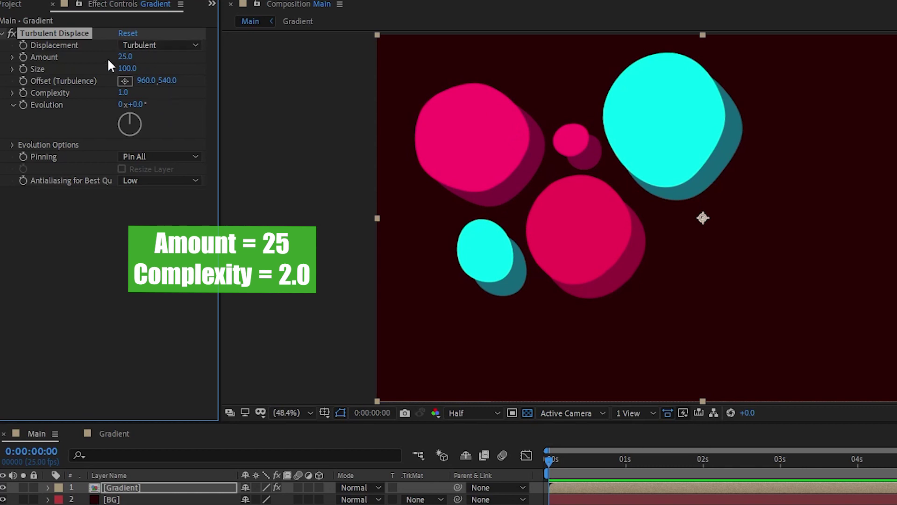
click(123, 93)
key(Return)
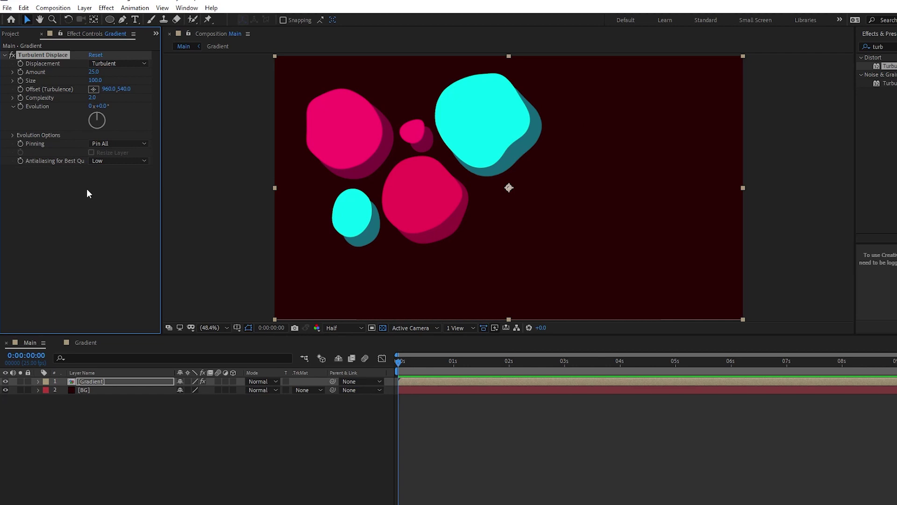
Apply Directional Blur to the Gradient layer with a Blur Length of 600
click(845, 54)
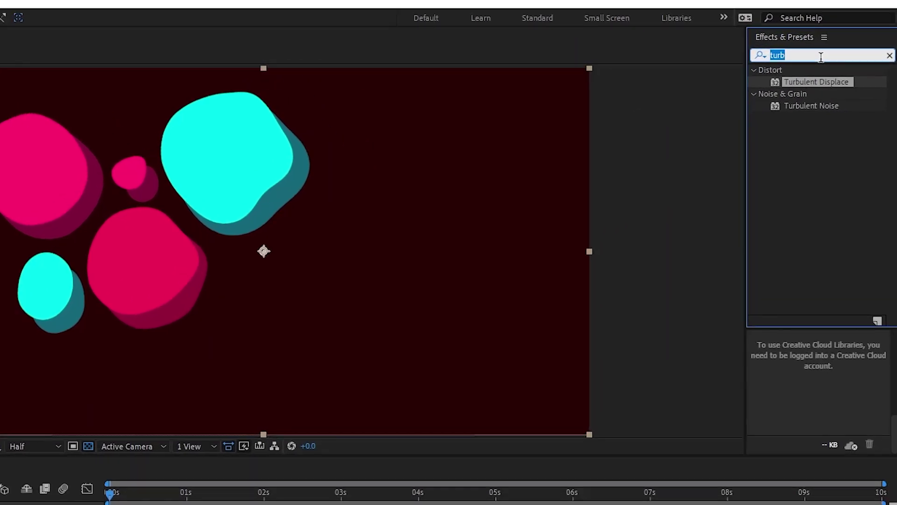
text(di)
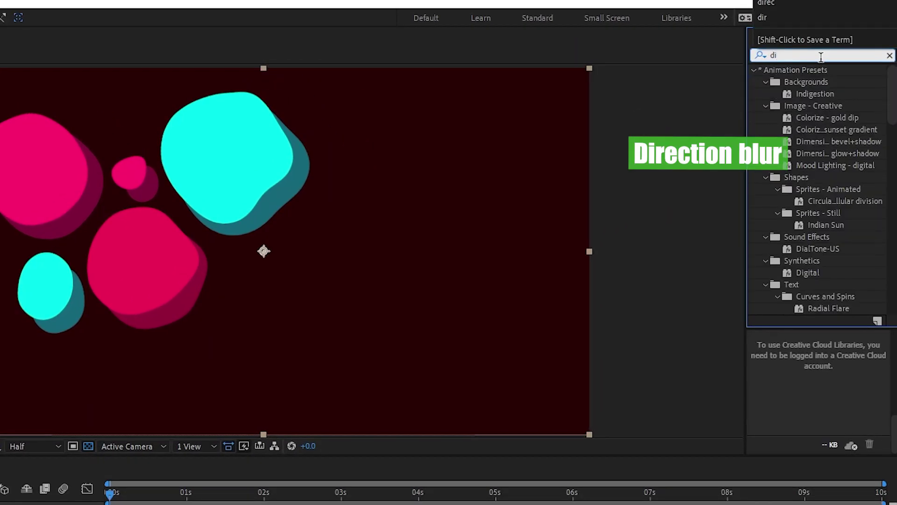
text(rection)
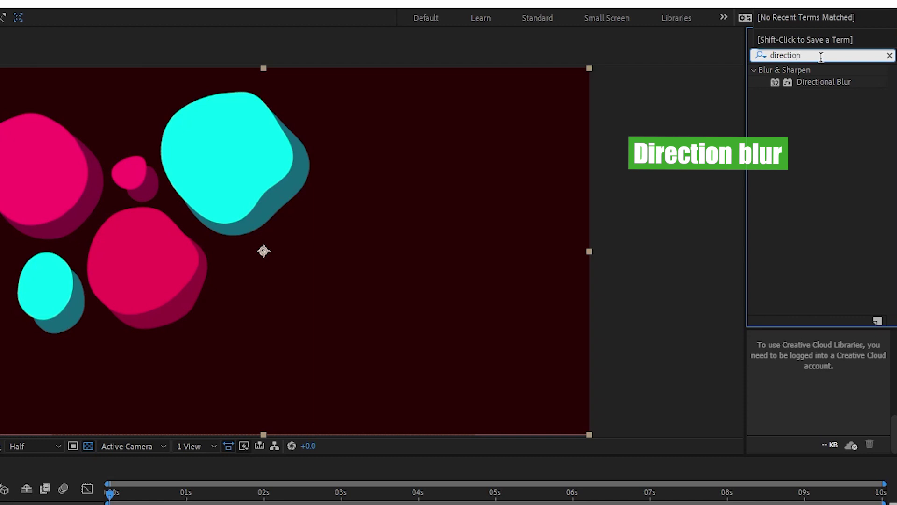
double_click(823, 82)
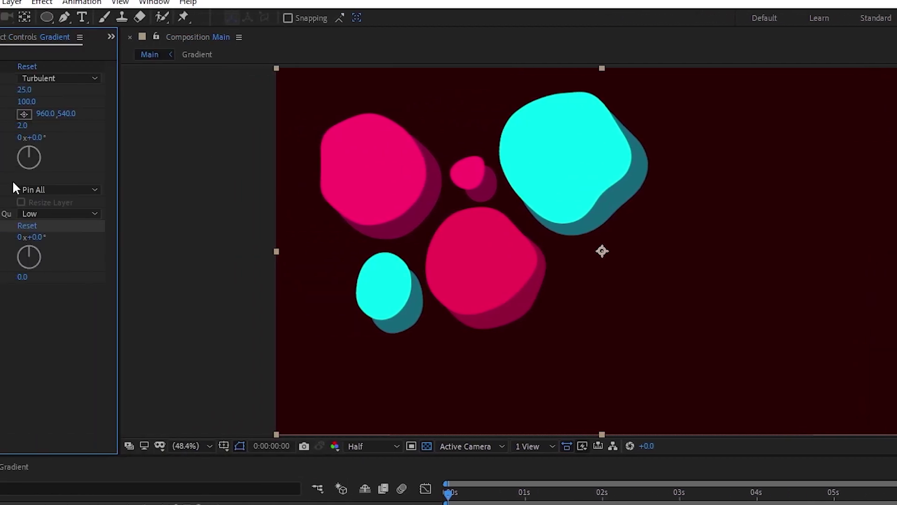
click(124, 279)
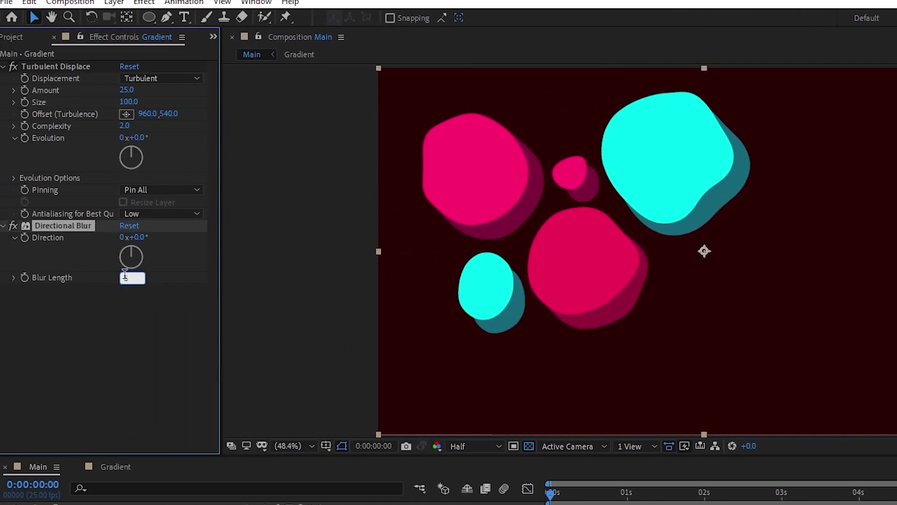
text(00)
key(Return)
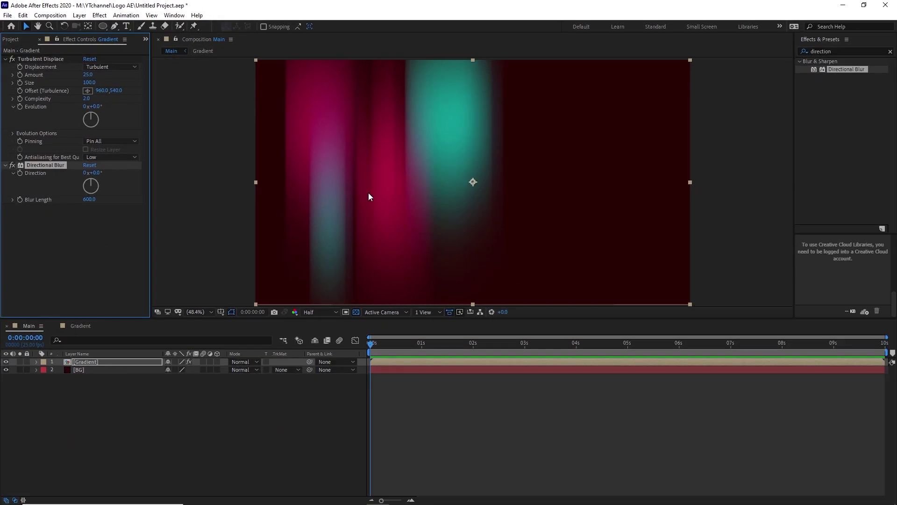
click(850, 51)
Apply the Twirl effect to the Gradient layer with Angle about 250° and Twirl Radius about 100
text(tr)
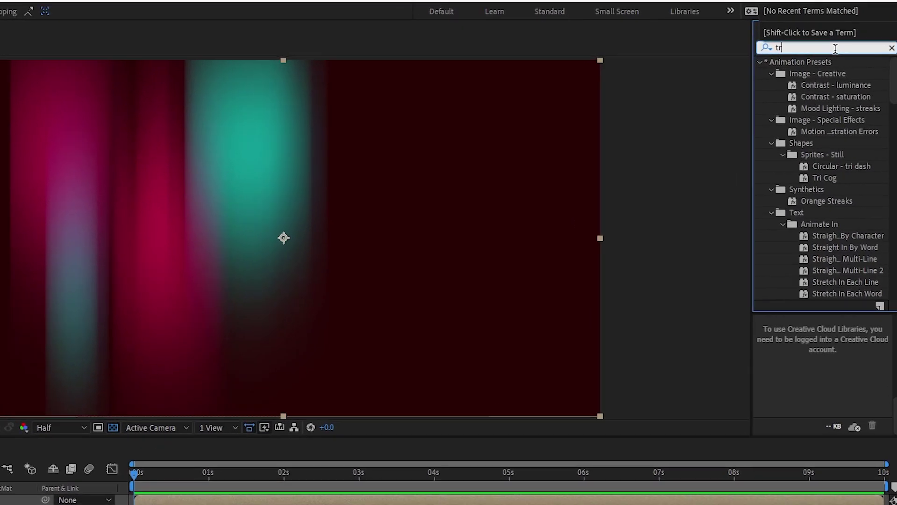
key(BackSpace)
text(wir)
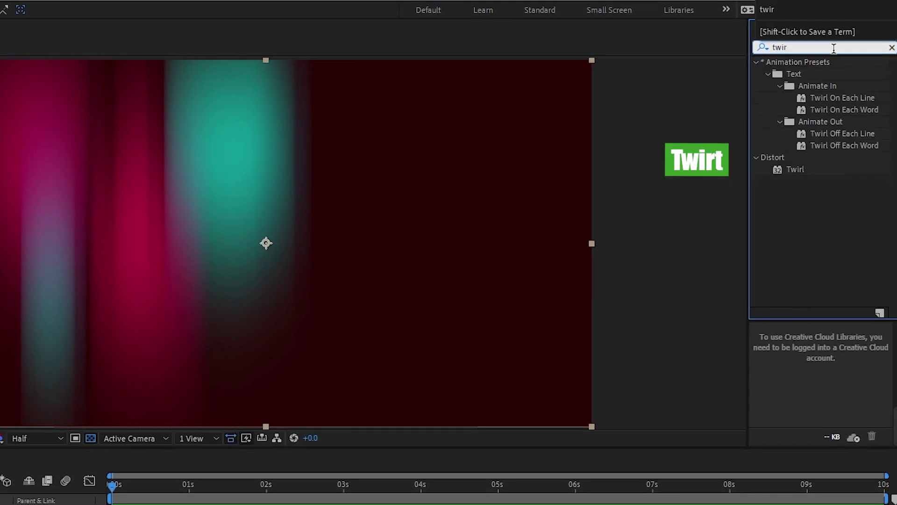
click(795, 169)
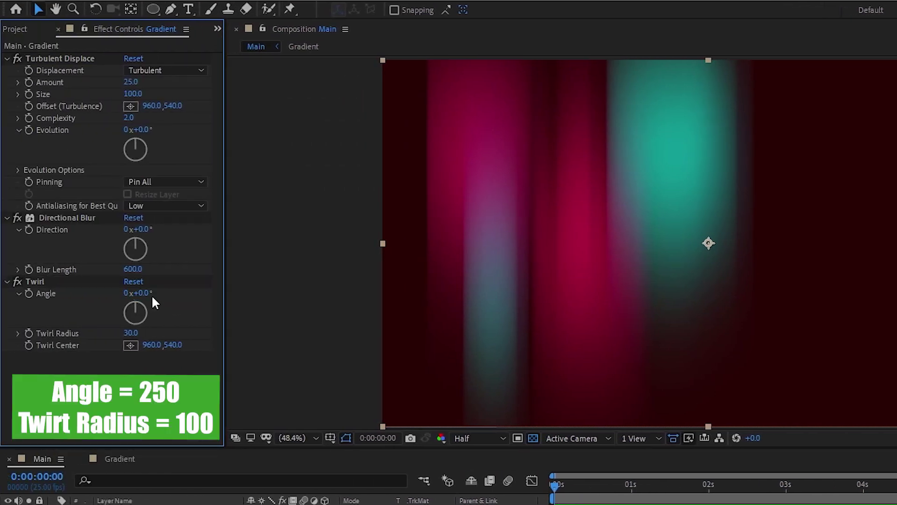
mouse_move(147, 293)
mouse_down()
mouse_move(351, 310)
mouse_move(227, 233)
mouse_up()
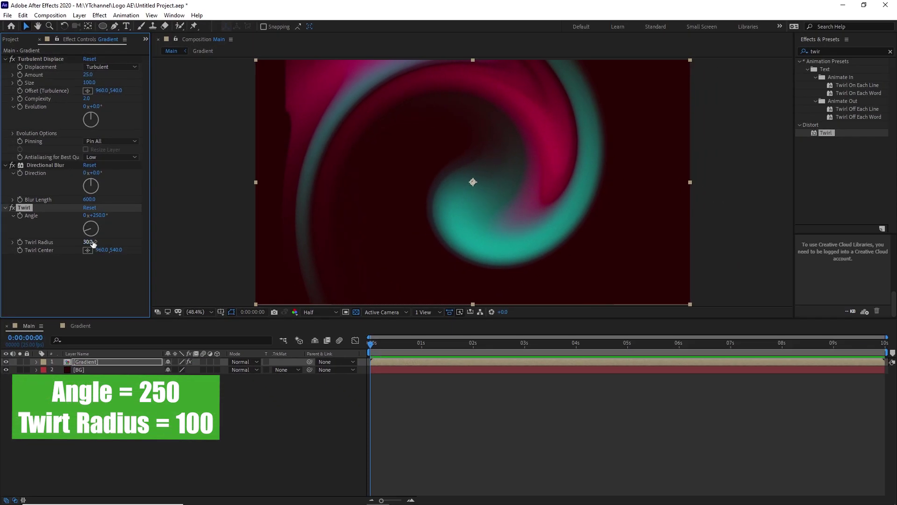
drag(88, 242, 199, 235)
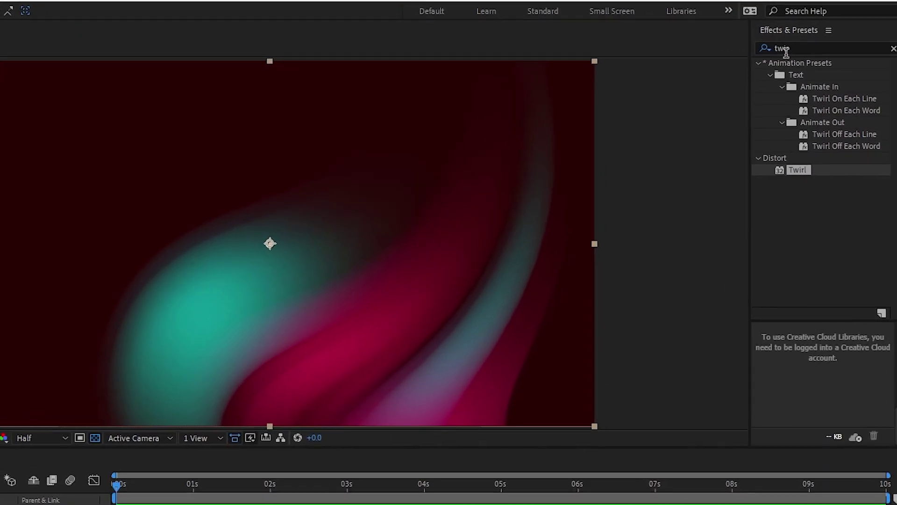
Add Gaussian Blur (Legacy) to the Gradient layer with Blurriness 30
double_click(817, 52)
text(ga)
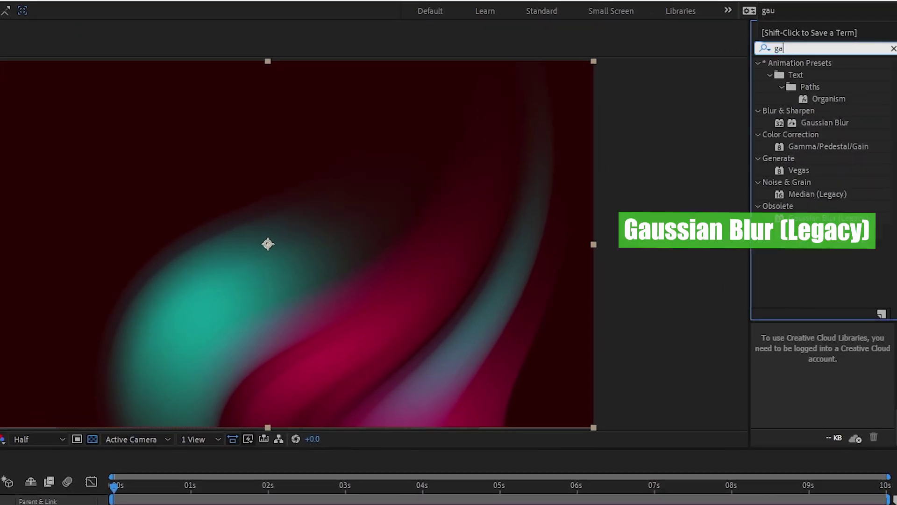
text(usi)
key(BackSpace)
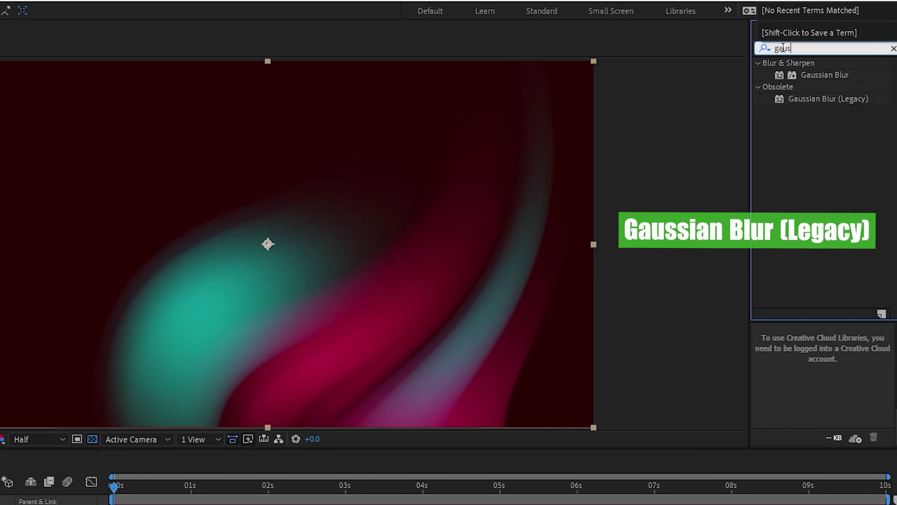
double_click(805, 99)
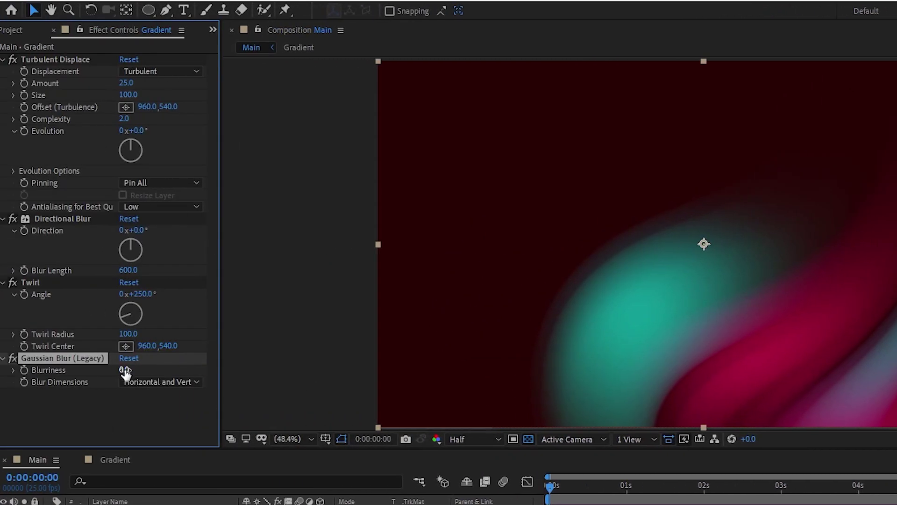
click(124, 370)
text(30)
key(Return)
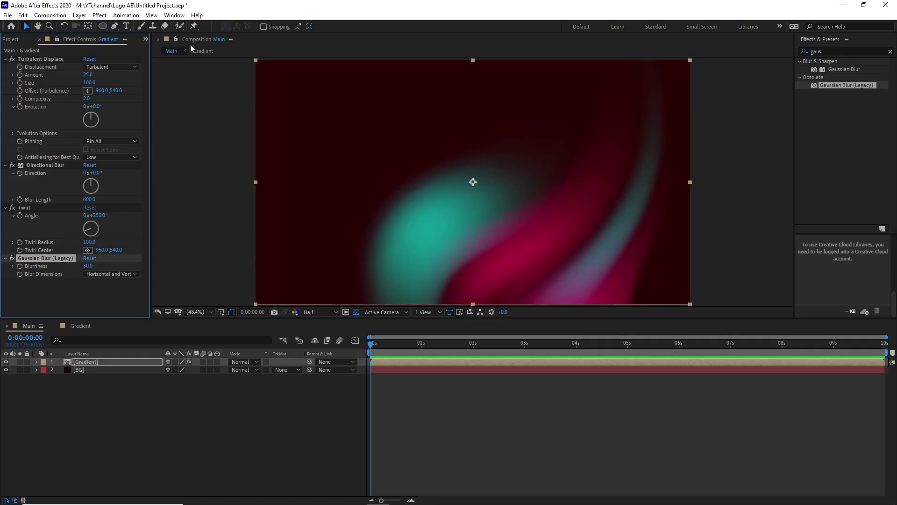
click(156, 17)
Split the viewer to show the Gradient composition beside Main and activate its timeline
click(159, 26)
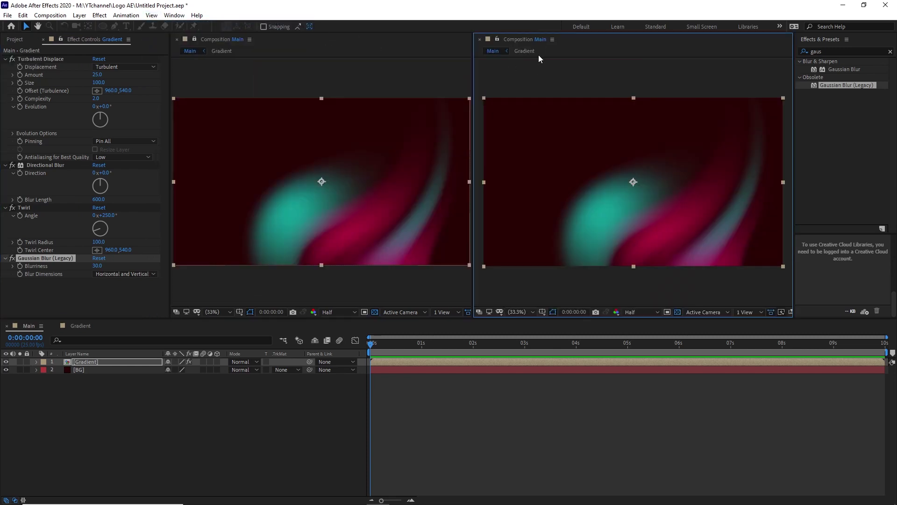
click(528, 51)
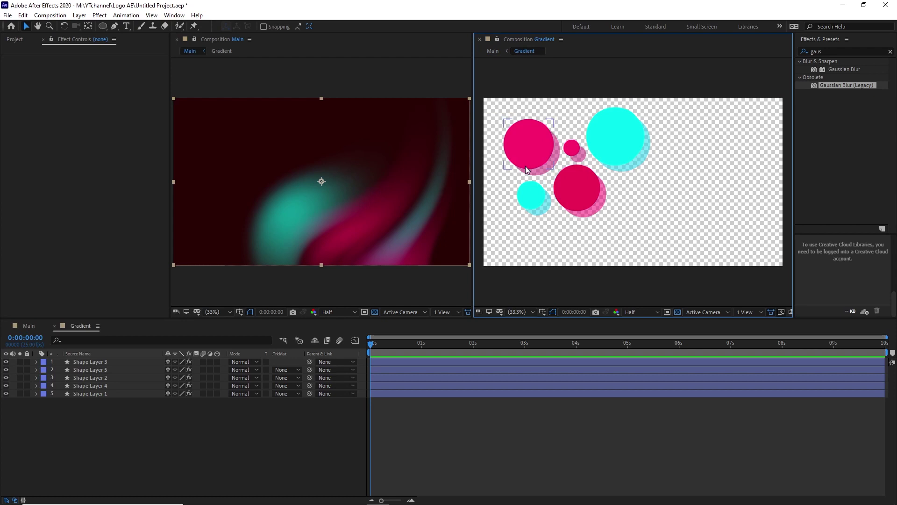
click(127, 414)
drag(126, 416, 74, 361)
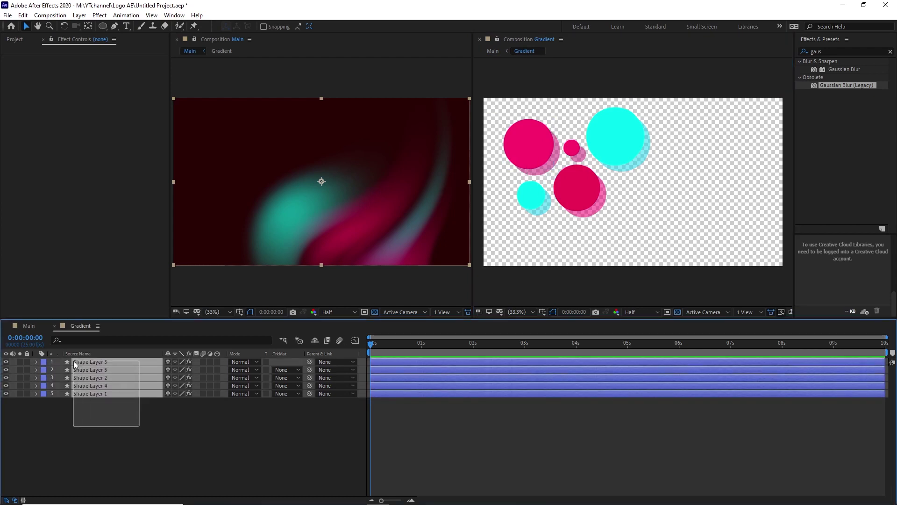
mouse_move(527, 146)
mouse_down()
mouse_move(499, 138)
mouse_move(510, 133)
mouse_up()
mouse_move(502, 186)
mouse_down()
mouse_move(708, 225)
mouse_move(730, 246)
mouse_up()
click(205, 452)
Duplicate the five circles and move the copies toward the frame edges
key(ctrl+a)
key(ctrl+d)
click(744, 181)
key(ctrl+d)
drag(744, 182, 673, 112)
key(ctrl+d)
mouse_move(678, 220)
mouse_down()
mouse_move(673, 248)
mouse_move(561, 251)
mouse_move(501, 192)
mouse_move(601, 135)
mouse_move(545, 178)
mouse_move(719, 156)
mouse_up()
key(ctrl+d)
Duplicate more pink and cyan circles and spread them into empty areas, up to Shape Layer 26
key(ctrl+d)
click(679, 209)
key(ctrl+d)
mouse_move(679, 209)
mouse_down()
mouse_move(626, 122)
mouse_move(612, 168)
mouse_move(643, 229)
mouse_up()
key(ctrl+d)
click(606, 194)
mouse_move(504, 190)
mouse_down()
mouse_move(496, 175)
mouse_move(523, 215)
mouse_up()
key(ctrl+d)
click(558, 179)
key(ctrl+d)
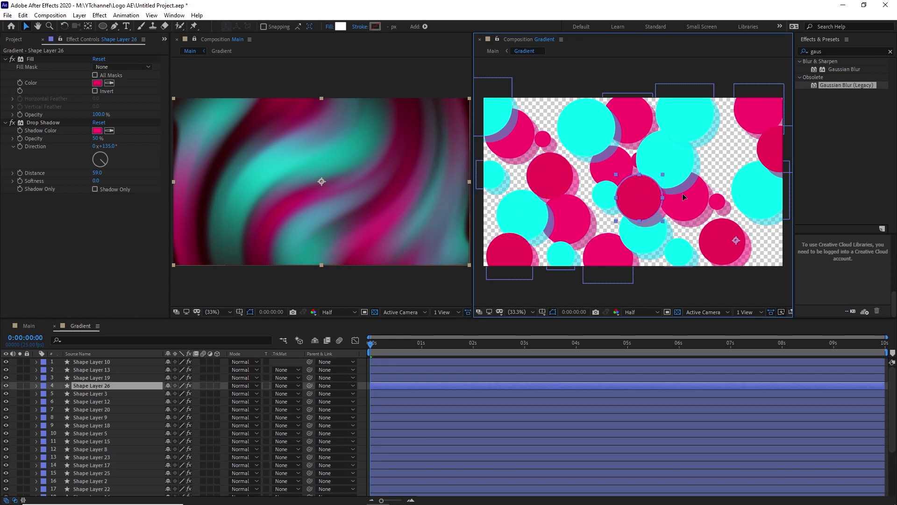
drag(559, 179, 733, 159)
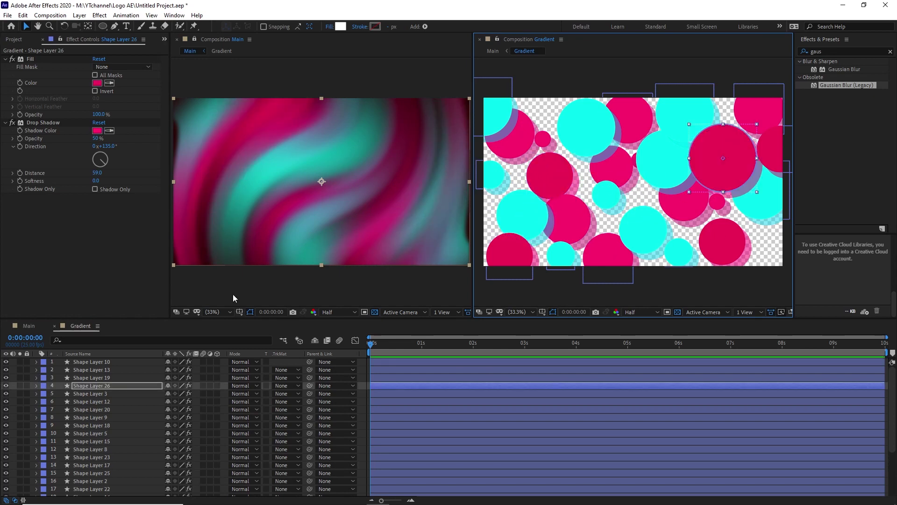
Select every circle layer in Gradient and pre-compose them as 'Shapes'
key(ctrl+a)
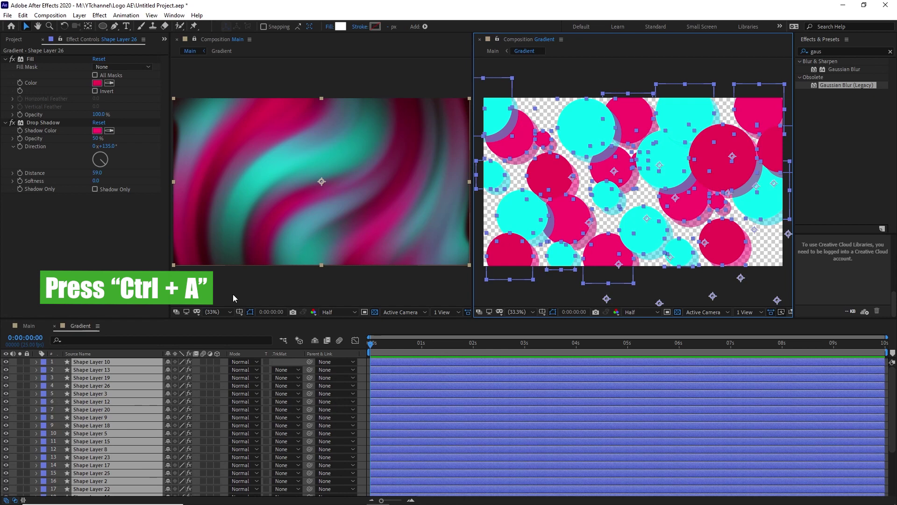
key(ctrl+shift+c)
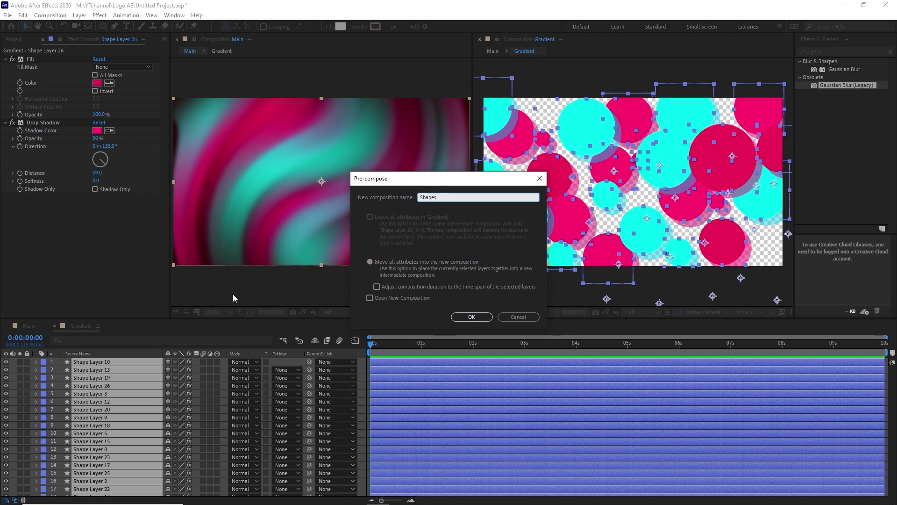
key(Return)
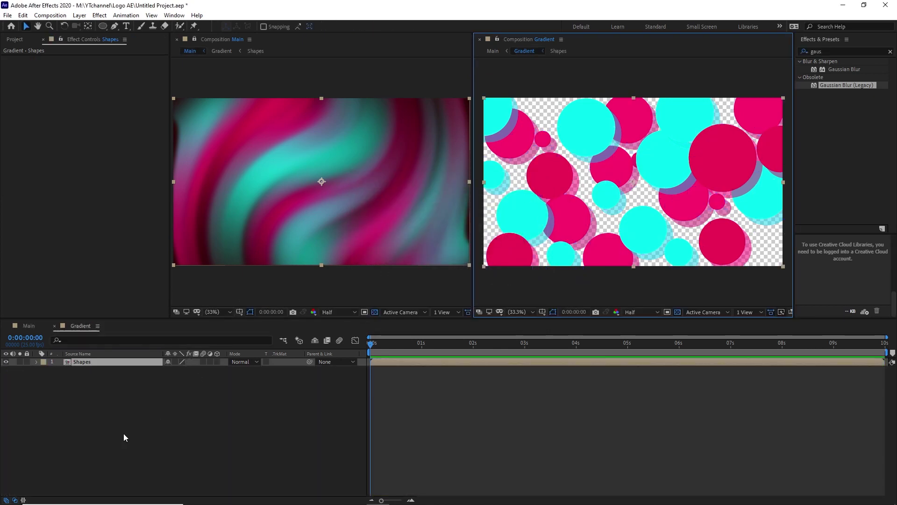
Keyframe the Shapes layer's Position from 960,540 at 0s to 417,540 at 9:24
key(p)
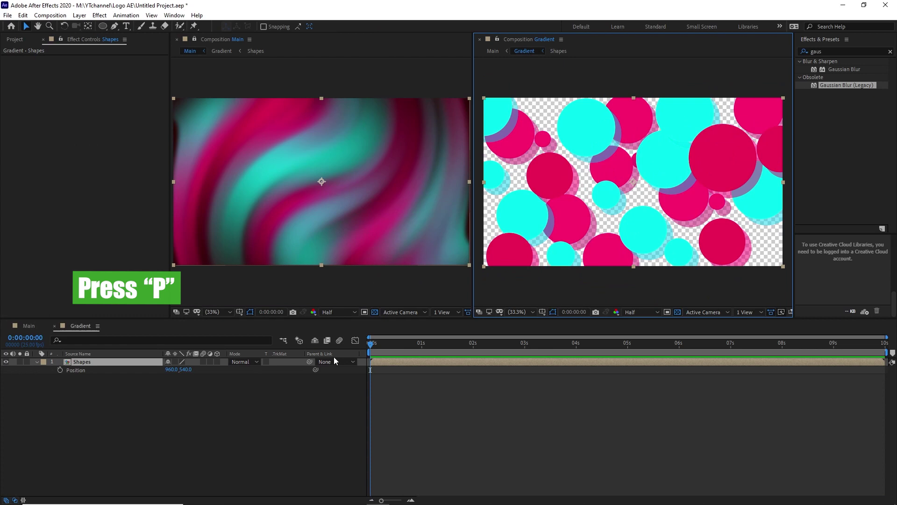
click(60, 370)
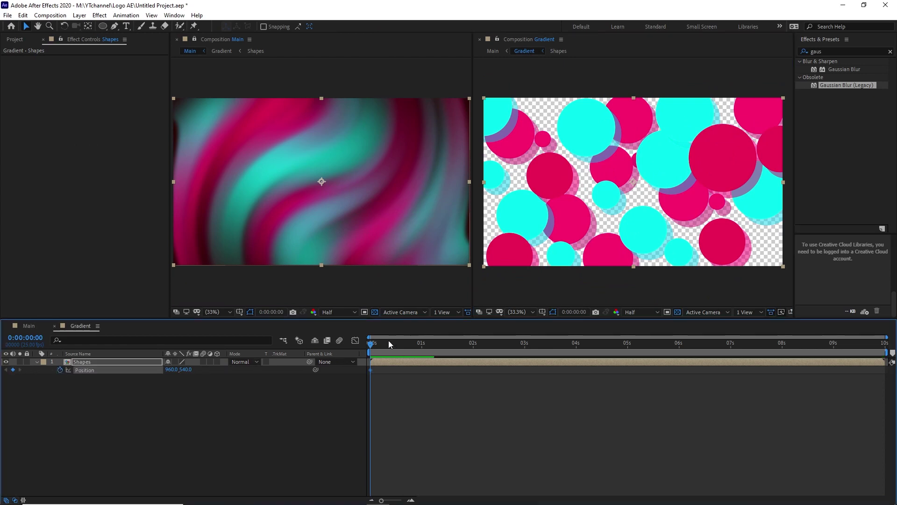
drag(371, 343, 760, 343)
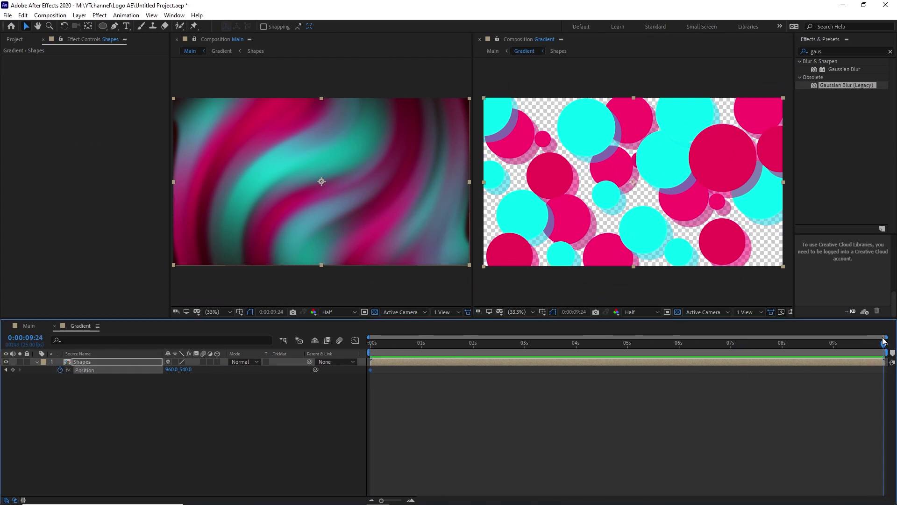
mouse_move(638, 201)
mouse_down()
mouse_move(555, 204)
mouse_move(557, 215)
mouse_up()
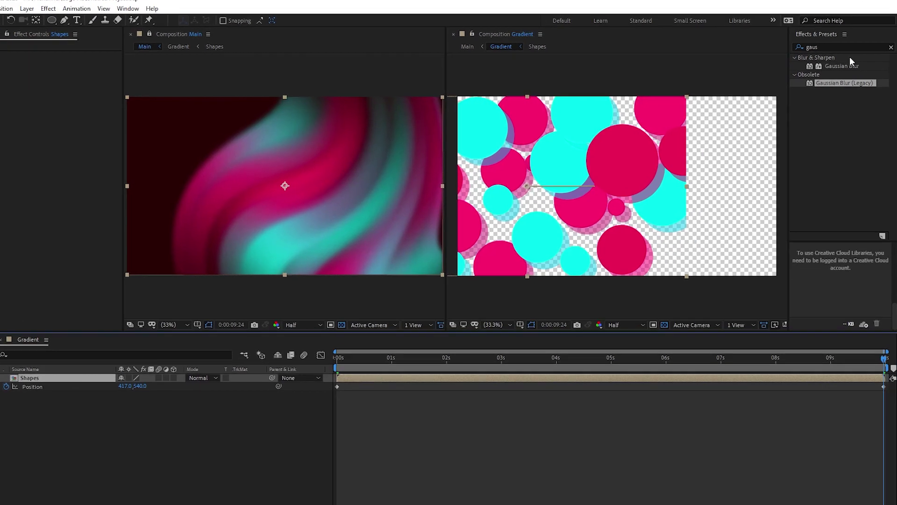
Apply CC RepeTile to the Shapes layer with Expand Right 569 and Tiling set to Unfold
double_click(846, 51)
text(cc r)
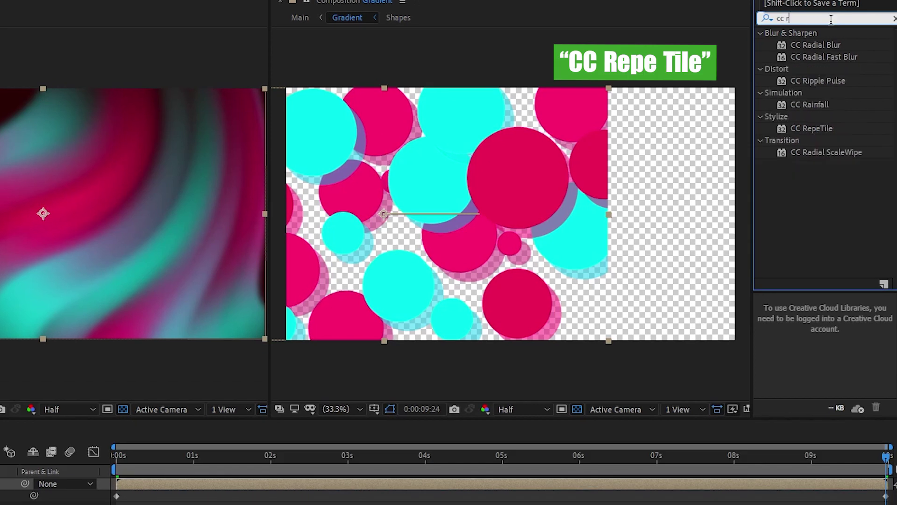
text(e)
click(818, 47)
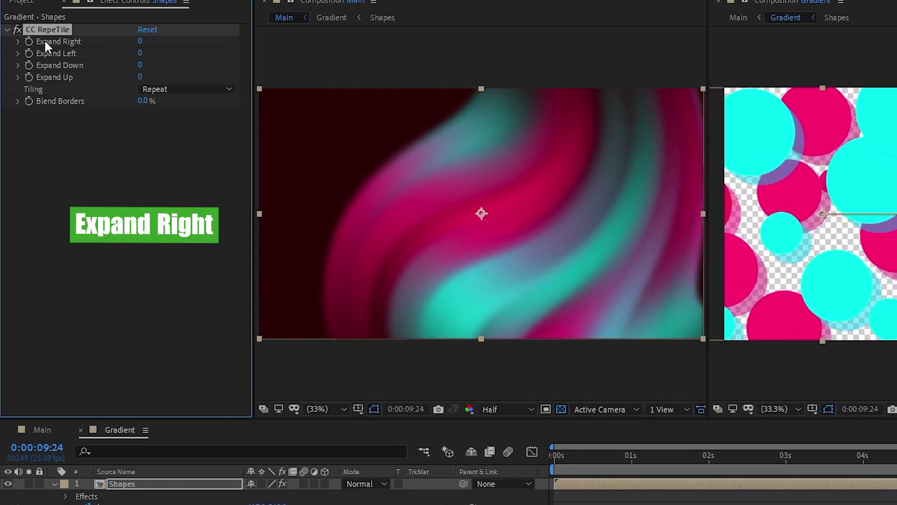
click(166, 484)
drag(141, 41, 222, 38)
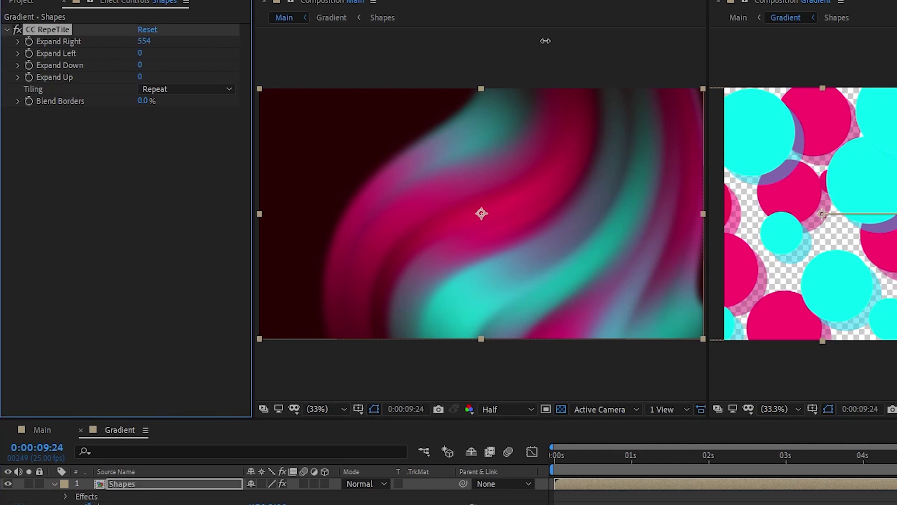
drag(546, 40, 552, 41)
click(229, 88)
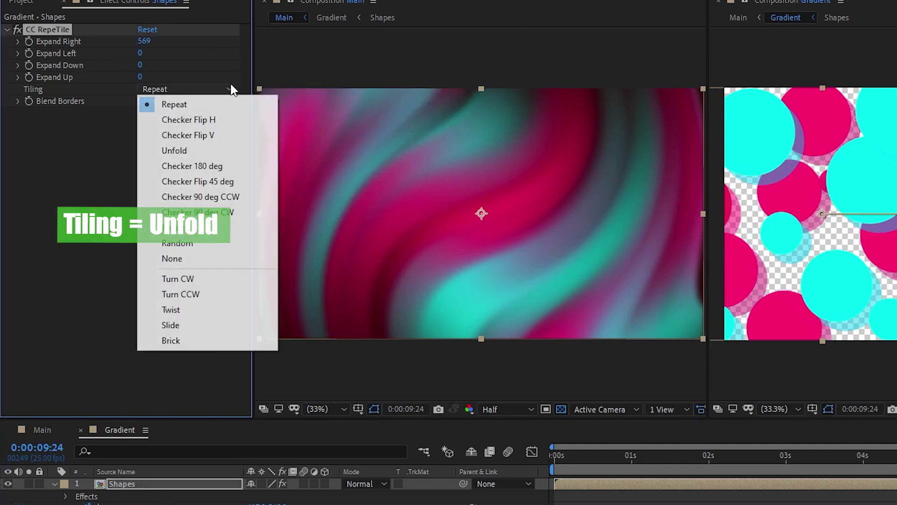
click(203, 158)
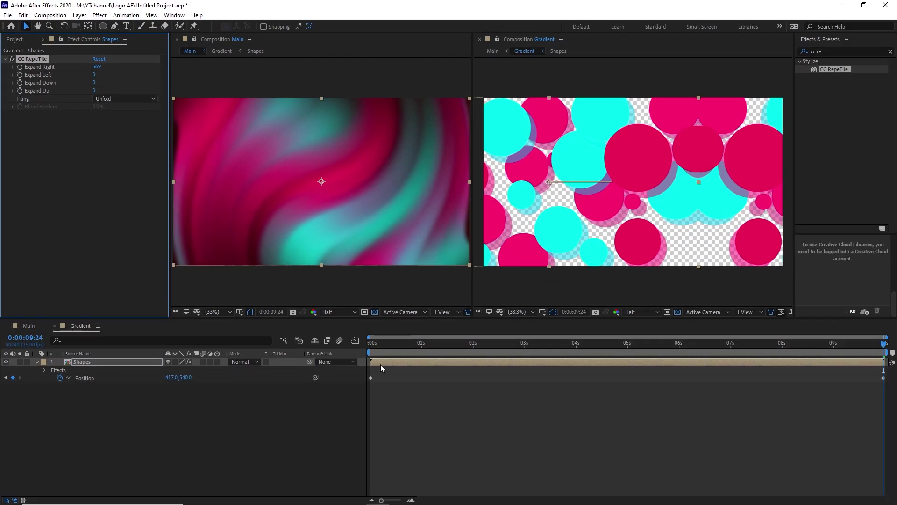
Preview the tiled animation from the start in the Gradient and Main compositions
click(370, 345)
key(space)
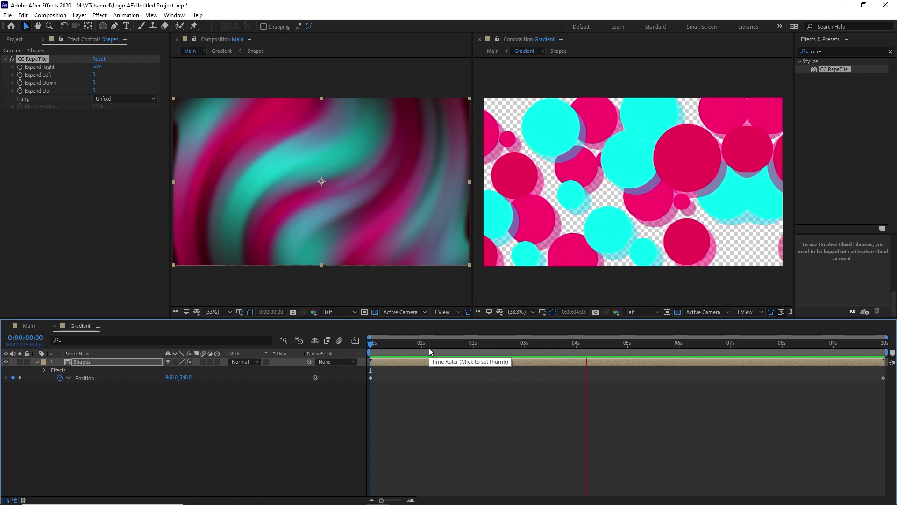
key(space)
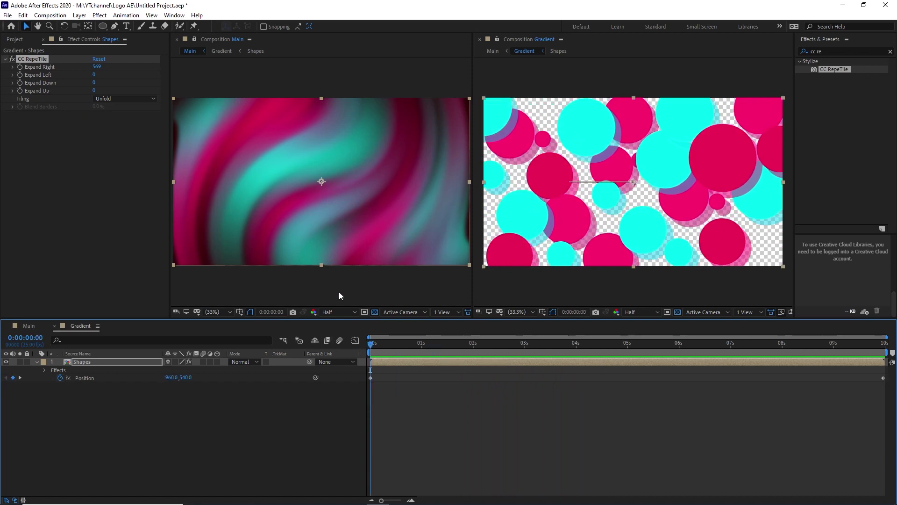
click(339, 295)
key(space)
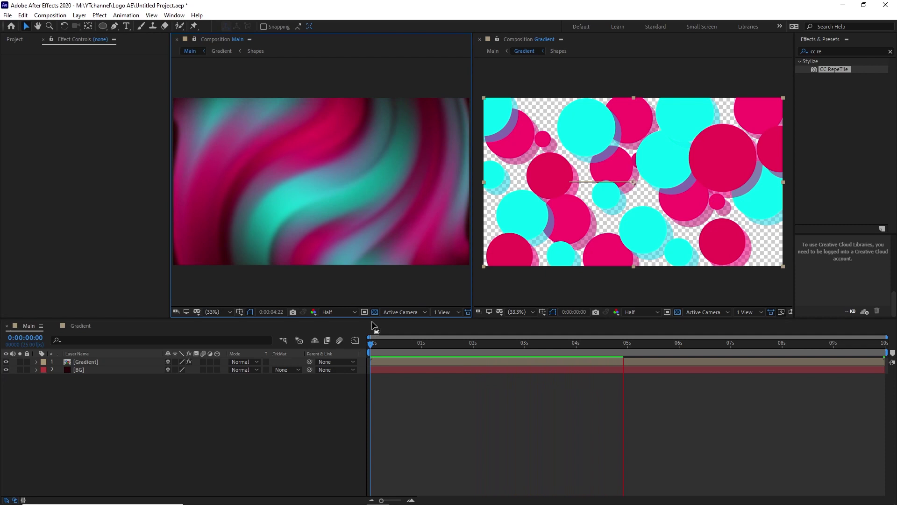
Open the Shapes composition in the second viewer, then close that viewer panel
click(558, 51)
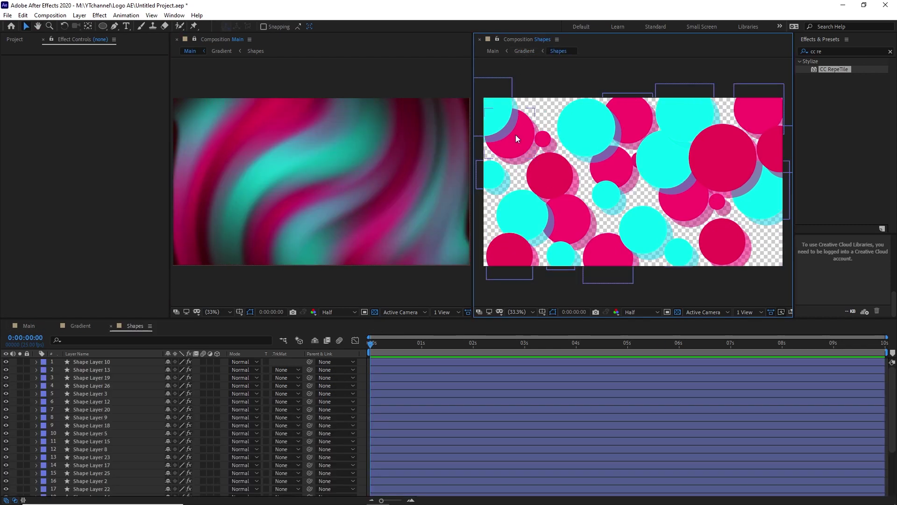
click(557, 39)
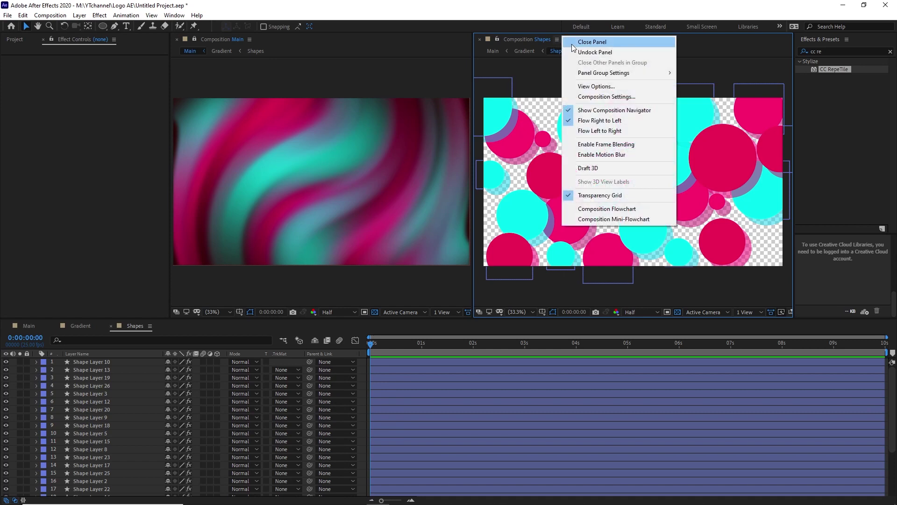
click(572, 44)
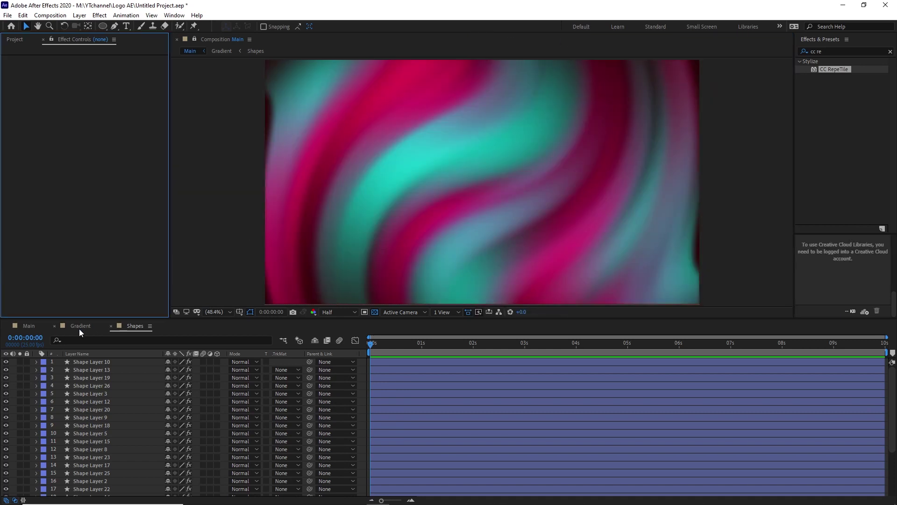
Return to the Main timeline, select the Gradient layer, rewind to frame one, and collapse its effects
click(79, 327)
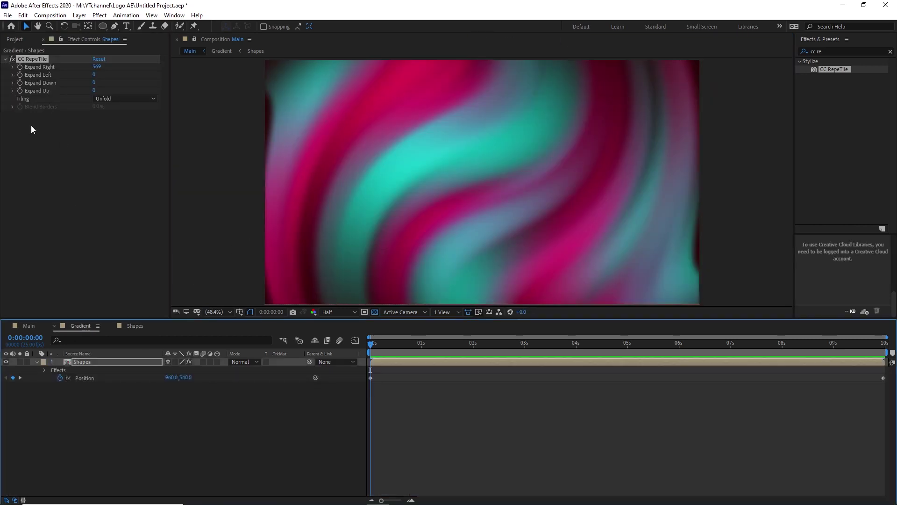
click(75, 380)
click(74, 363)
click(35, 327)
click(86, 362)
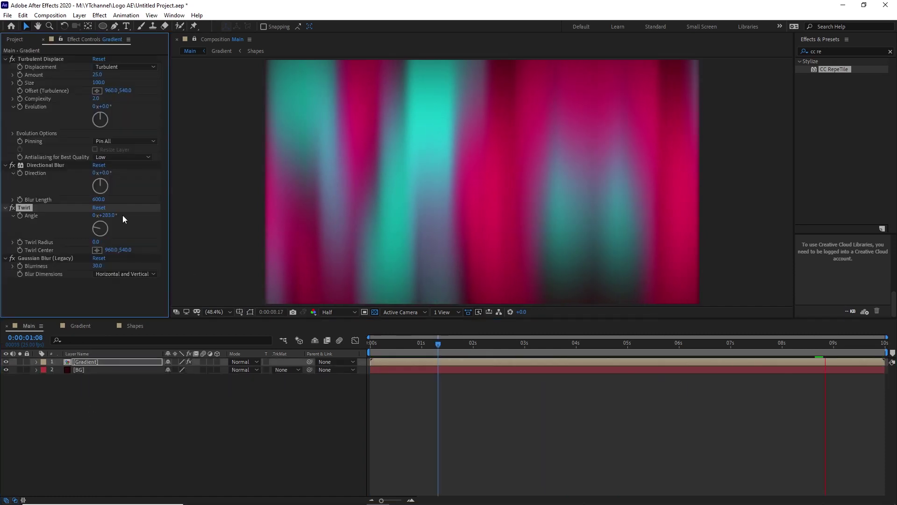
drag(382, 349, 570, 348)
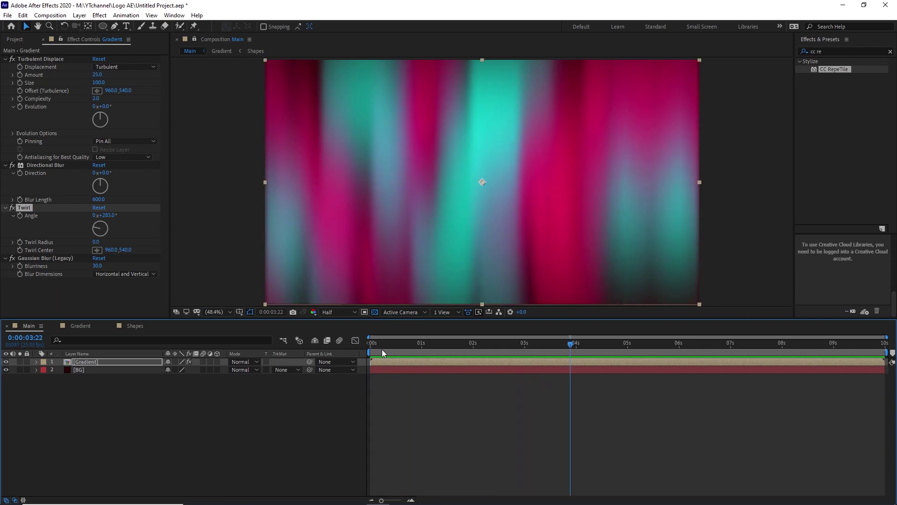
click(150, 363)
key(Home)
key(ctrl+grave)
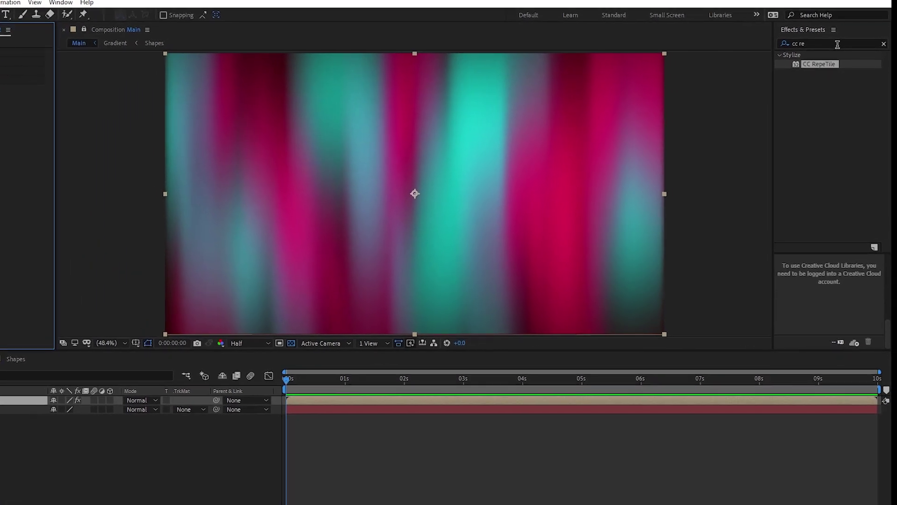
click(805, 49)
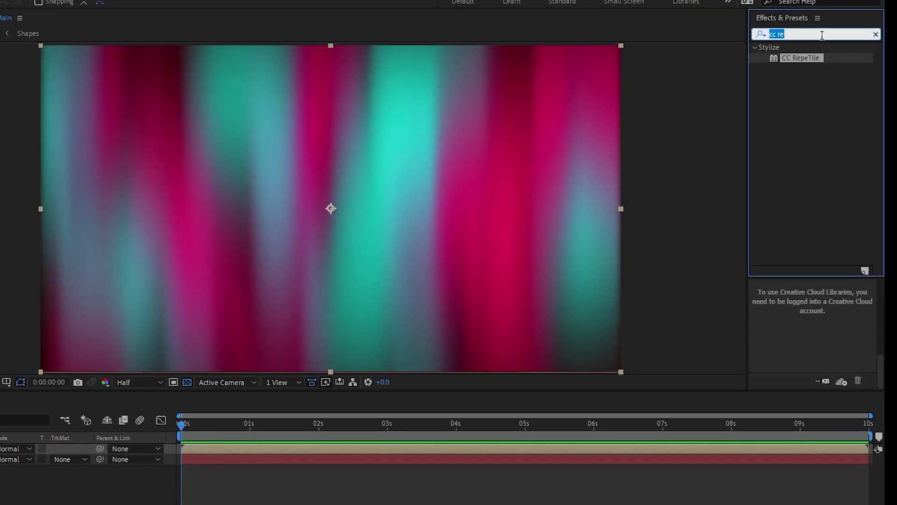
Add Hue/Saturation to Gradient with Master Saturation 43, Hue and Lightness at 0, and preview
text(hue)
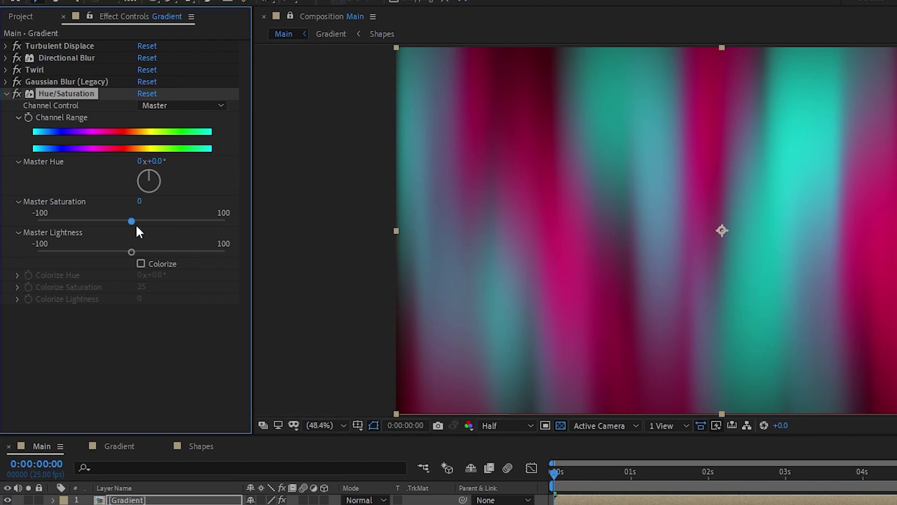
mouse_move(136, 222)
mouse_down()
mouse_move(169, 208)
mouse_move(137, 196)
mouse_move(122, 218)
mouse_move(94, 197)
mouse_up()
click(101, 184)
click(95, 204)
click(95, 204)
click(122, 98)
drag(100, 143, 104, 154)
key(ctrl+z)
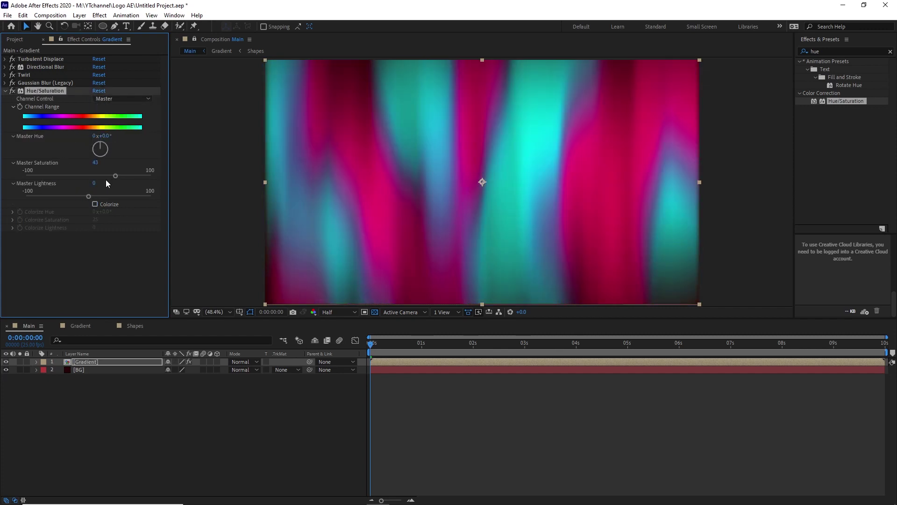
key(space)
key(space)
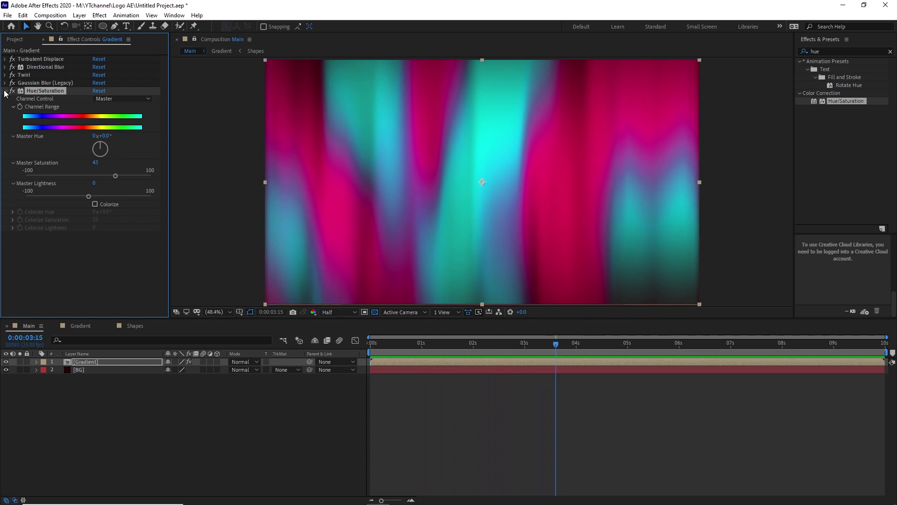
Lower the Gaussian Blur Blurriness to 25
click(5, 91)
click(5, 83)
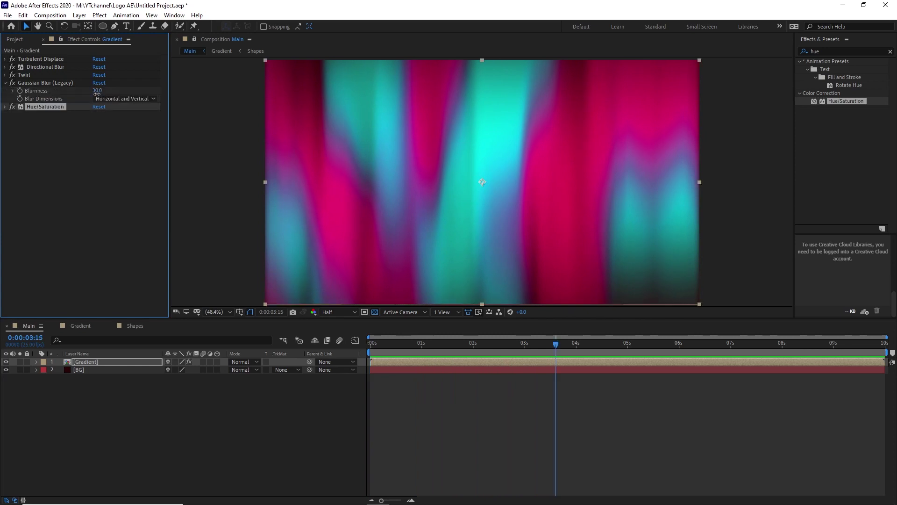
text(25)
key(Return)
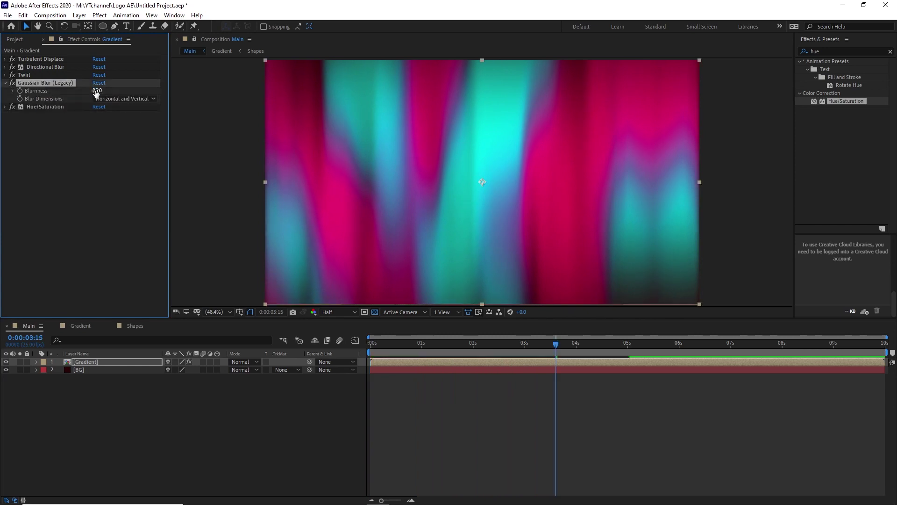
Set Twirl Radius to 100 and Angle to 250°, then preview the swirling animation
click(5, 75)
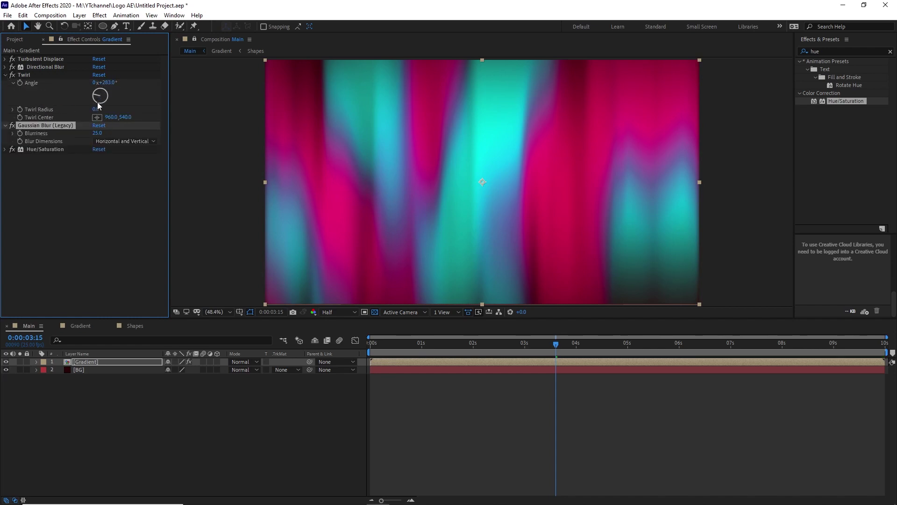
mouse_move(99, 109)
mouse_down()
mouse_move(180, 116)
mouse_move(170, 117)
mouse_up()
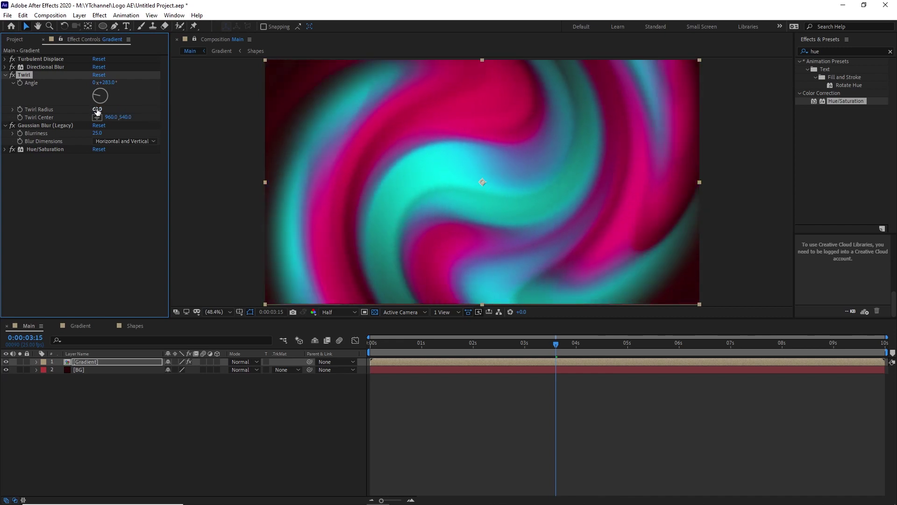
key(Return)
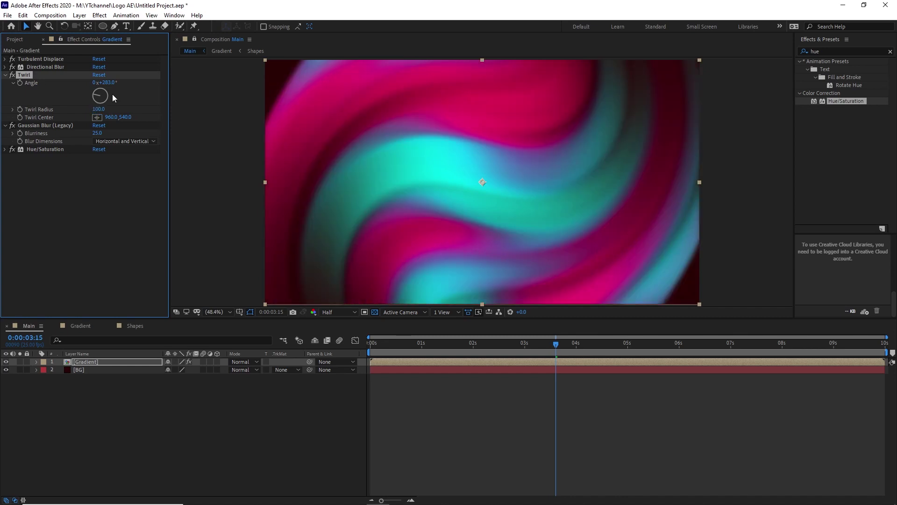
text(250)
text(40)
key(Return)
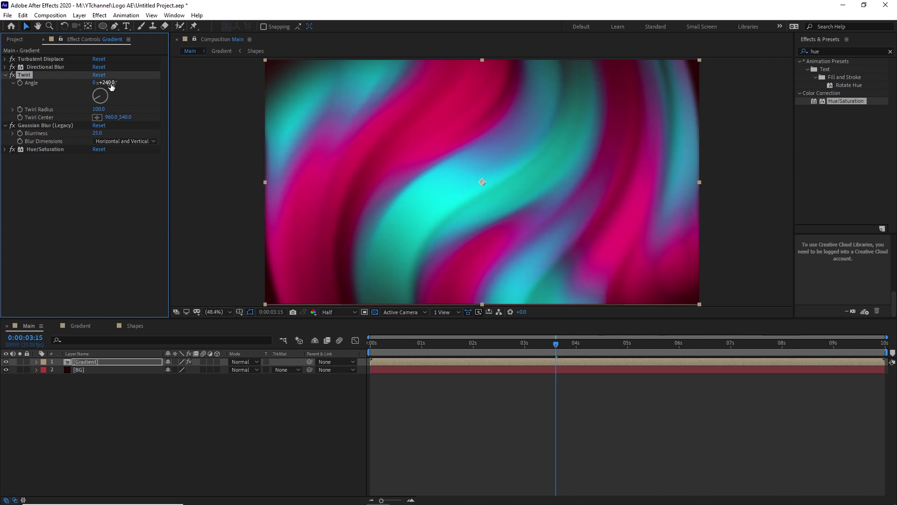
key(space)
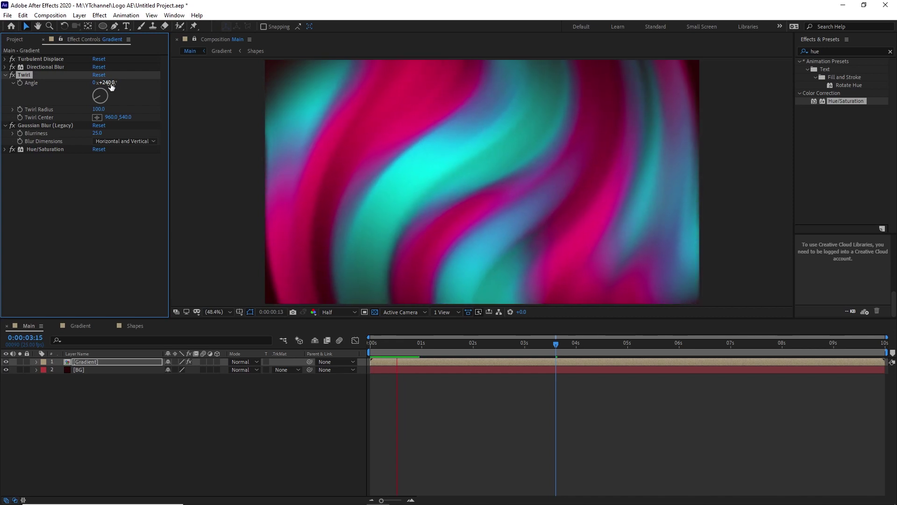